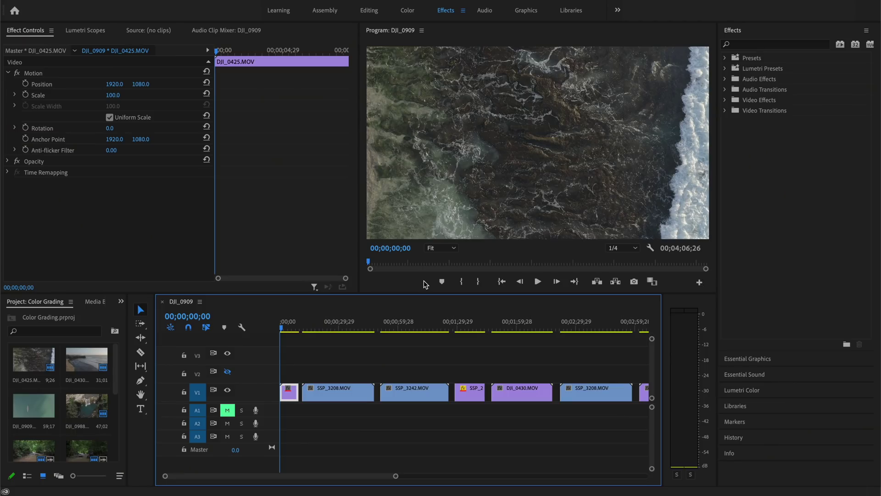
- Switch to the Color workspace and set the Lumetri Scopes waveform type to Luma
{"action": "left_click", "coordinate": [406, 9]}
{"action": "left_click", "coordinate": [97, 31]}
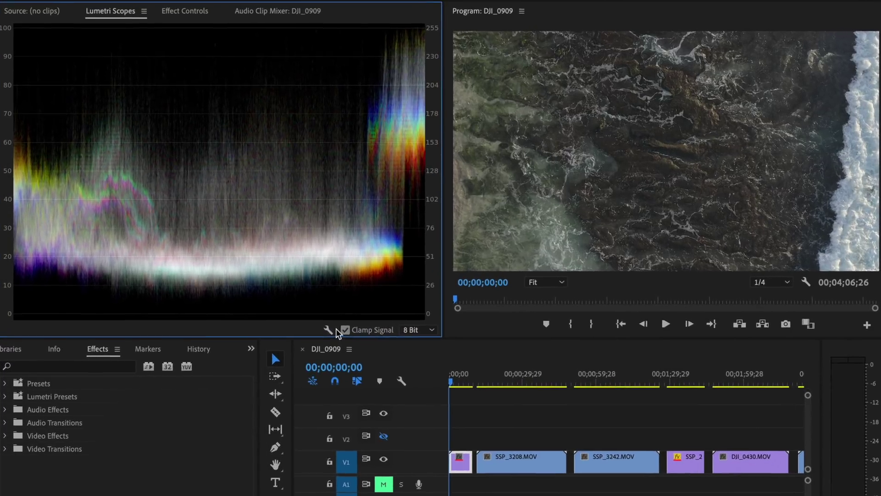
{"action": "left_click", "coordinate": [266, 286]}
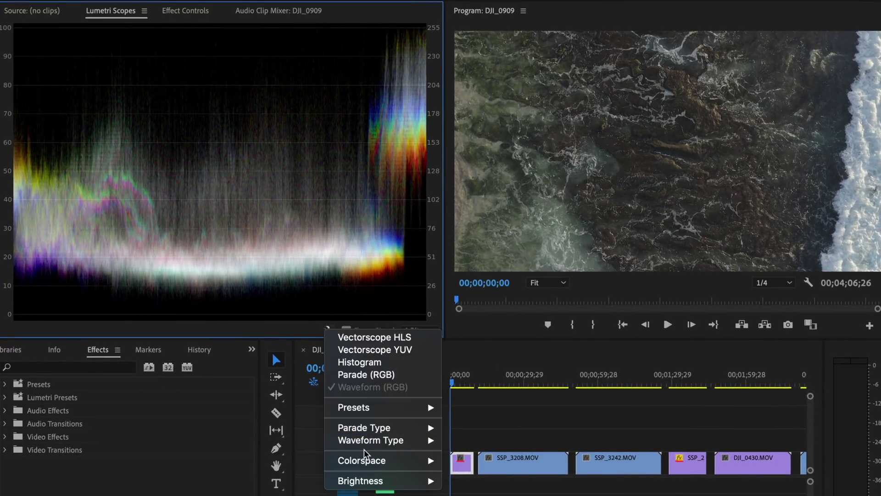
{"action": "mouse_move", "coordinate": [404, 440]}
{"action": "left_click", "coordinate": [467, 452]}
- Add the RGB parade and the YUV vectorscope to the Lumetri Scopes display
{"action": "left_click", "coordinate": [327, 330]}
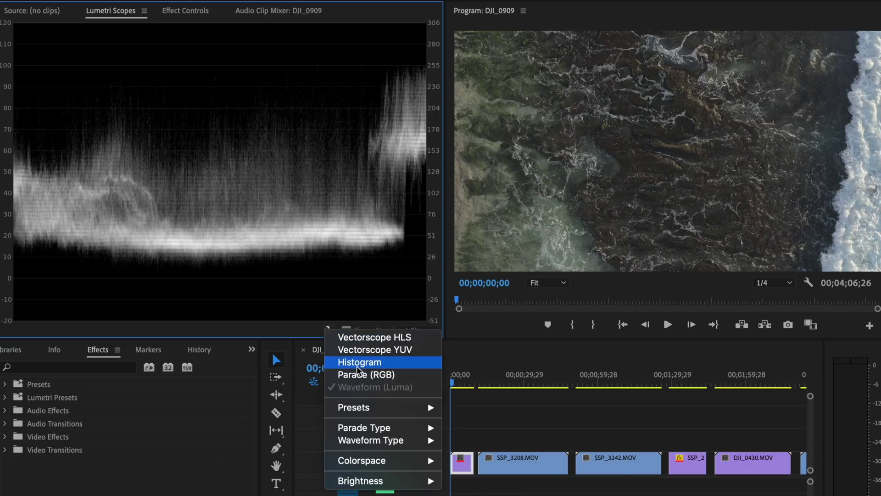
{"action": "left_click", "coordinate": [366, 375]}
{"action": "left_click", "coordinate": [330, 331]}
{"action": "left_click", "coordinate": [351, 350]}
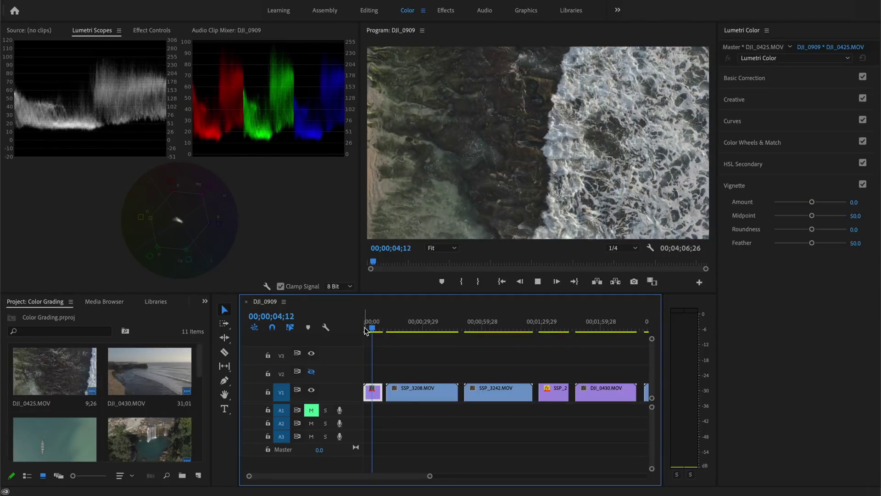
- Try Highlights 10.8, Shadows -9.4, Whites 15.1 and Blacks -56.8 directly on the DJI_0425.MOV clip, and reset its basic correction
{"action": "key", "text": "space"}
{"action": "left_click", "coordinate": [751, 76]}
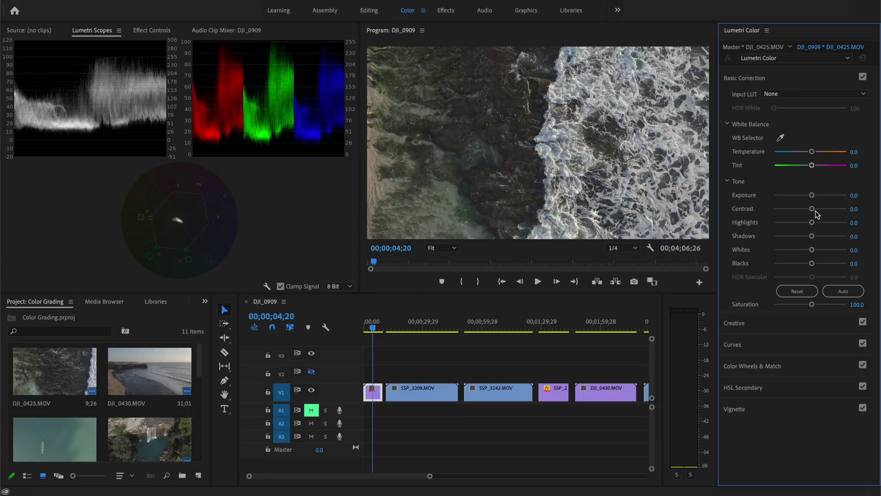
{"action": "left_click_drag", "start_coordinate": [815, 225], "coordinate": [814, 223]}
{"action": "left_click_drag", "start_coordinate": [812, 236], "coordinate": [790, 264]}
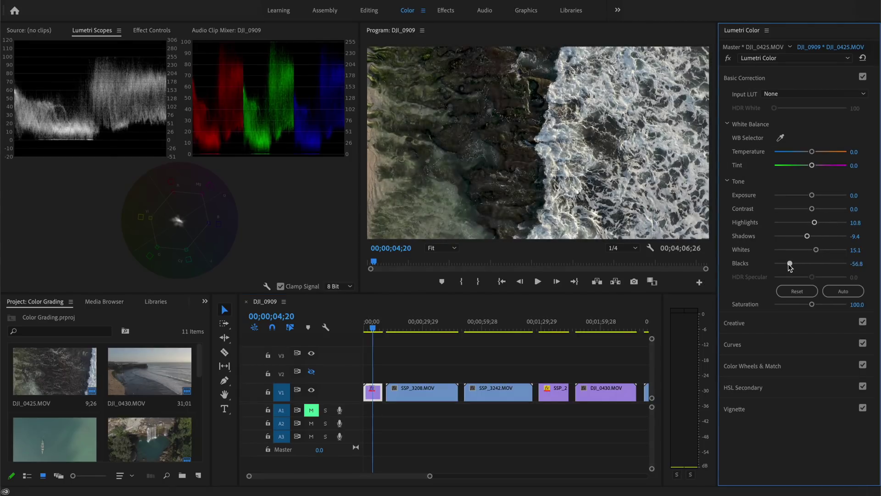
{"action": "left_click", "coordinate": [797, 290]}
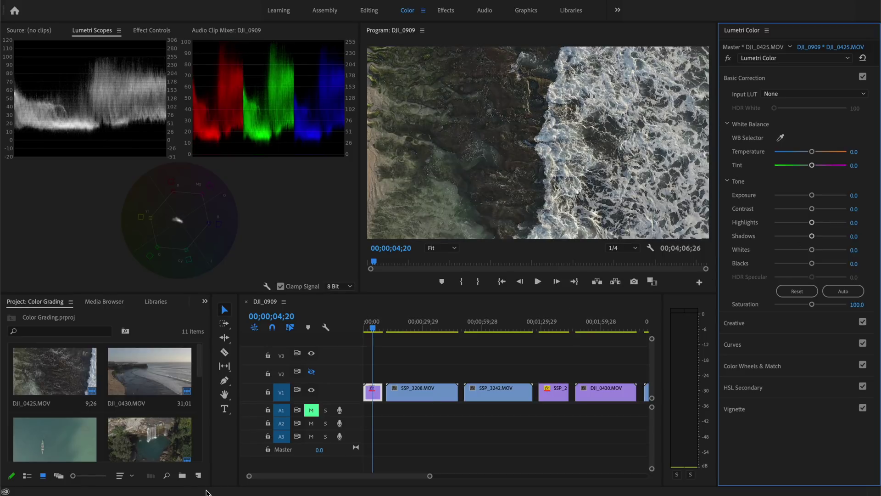
- Create a 3840 x 2160 adjustment layer at 23.976 fps and place it on track V2 above the footage
{"action": "left_click", "coordinate": [199, 476]}
{"action": "left_click", "coordinate": [211, 381]}
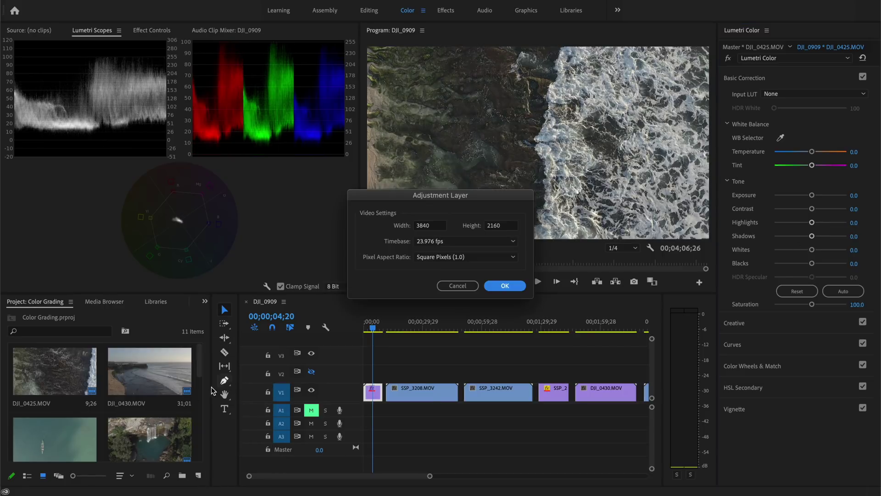
{"action": "left_click", "coordinate": [505, 286]}
{"action": "left_click_drag", "start_coordinate": [151, 425], "coordinate": [553, 372]}
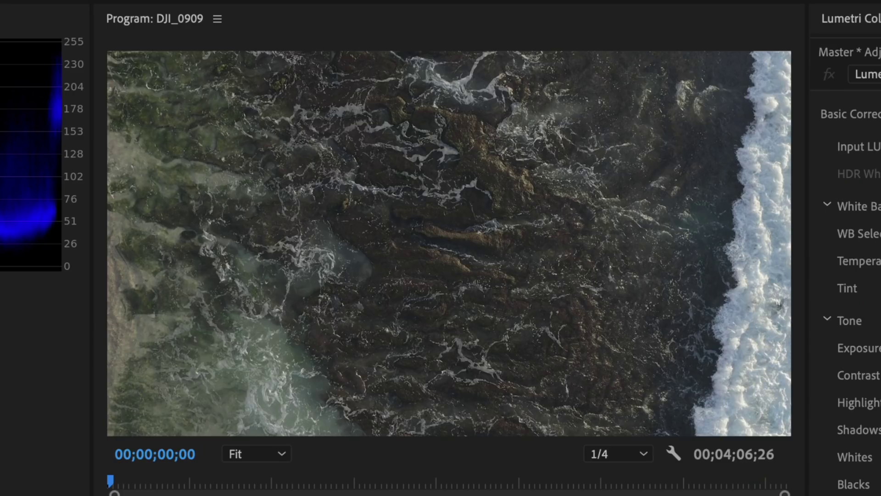
- Try raising the Contrast to 46.8 and lowering it on the adjustment layer above DJI_0425.MOV, and reset it
{"action": "key", "text": "space"}
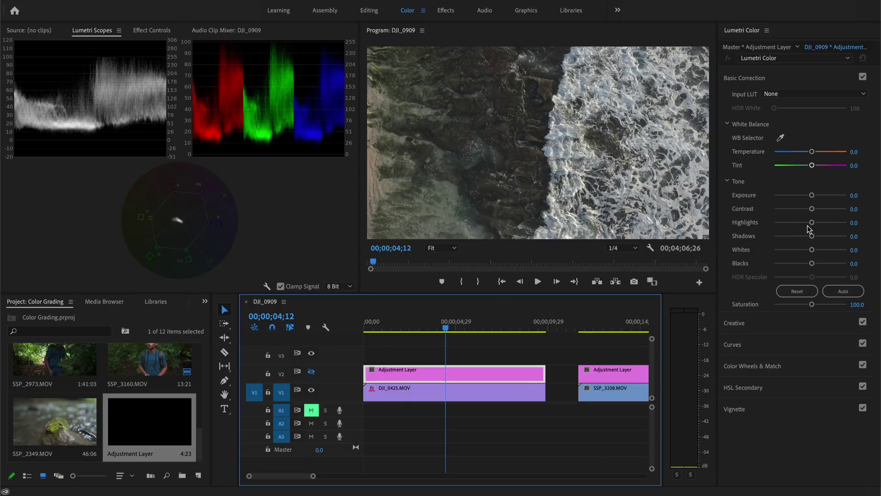
{"action": "mouse_move", "coordinate": [812, 209]}
{"action": "left_mouse_down"}
{"action": "mouse_move", "coordinate": [825, 209]}
{"action": "mouse_move", "coordinate": [790, 212]}
{"action": "mouse_move", "coordinate": [837, 214]}
{"action": "mouse_move", "coordinate": [808, 215]}
{"action": "left_mouse_up"}
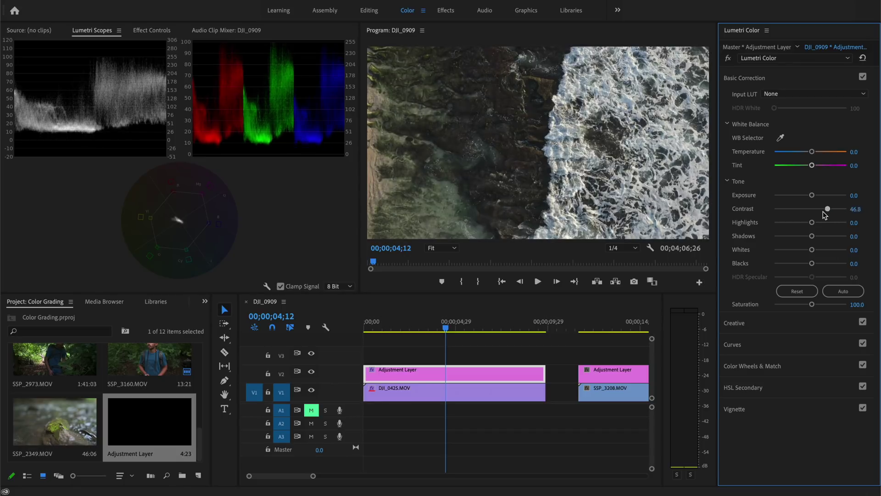
{"action": "left_click_drag", "start_coordinate": [826, 214], "coordinate": [796, 215]}
{"action": "double_click", "coordinate": [780, 209]}
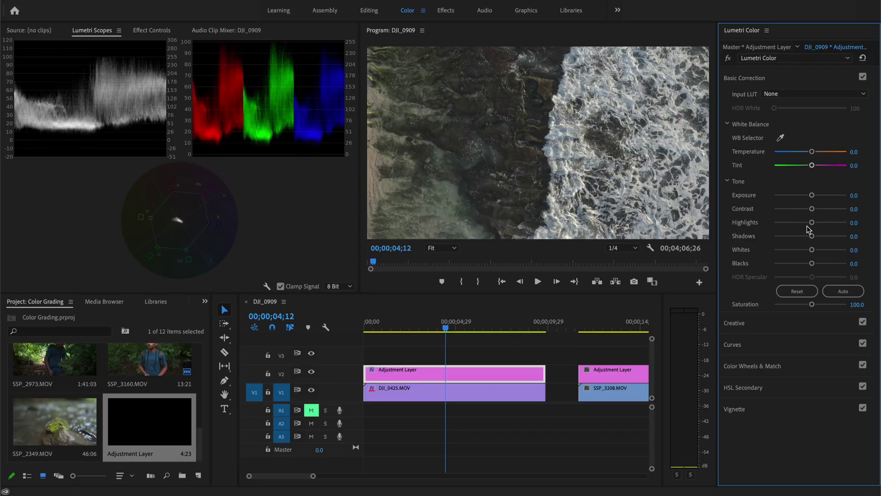
- Try Highlights 58.3 and Shadows -74.1 on the adjustment layer above DJI_0425.MOV, and reset both after comparing
{"action": "left_click_drag", "start_coordinate": [812, 223], "coordinate": [784, 237]}
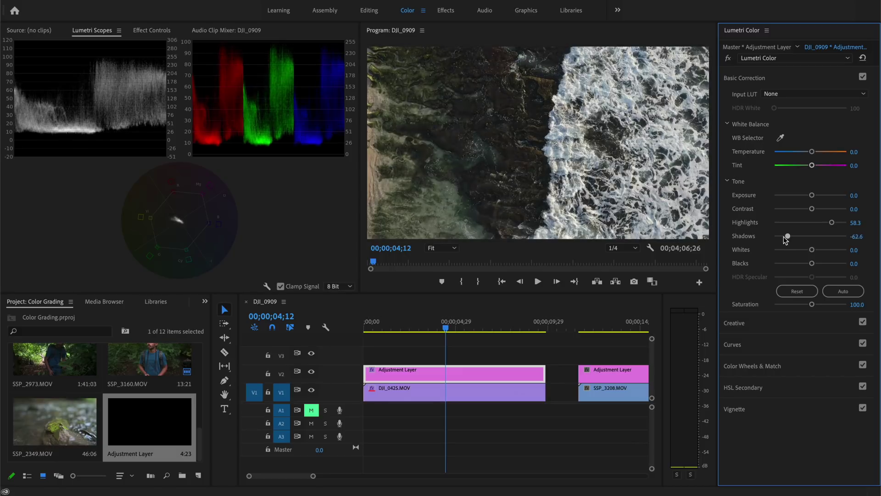
{"action": "double_click", "coordinate": [784, 237]}
{"action": "double_click", "coordinate": [812, 223]}
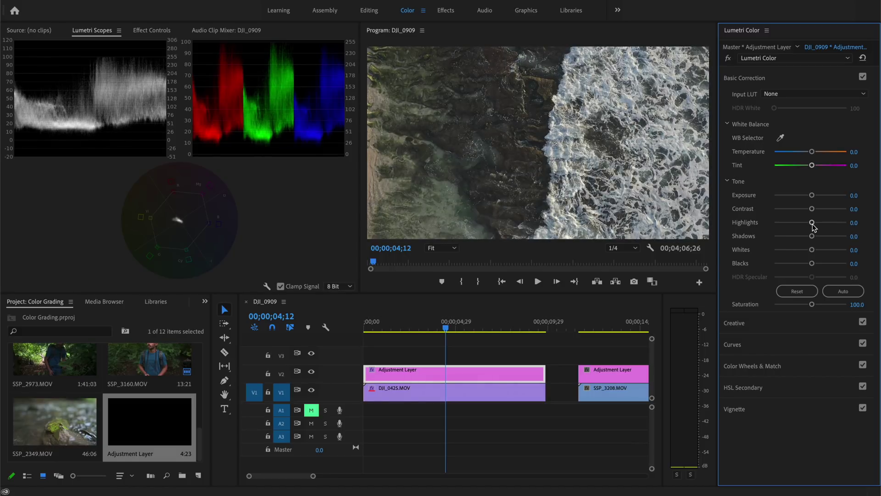
{"action": "key", "text": "ctrl+z"}
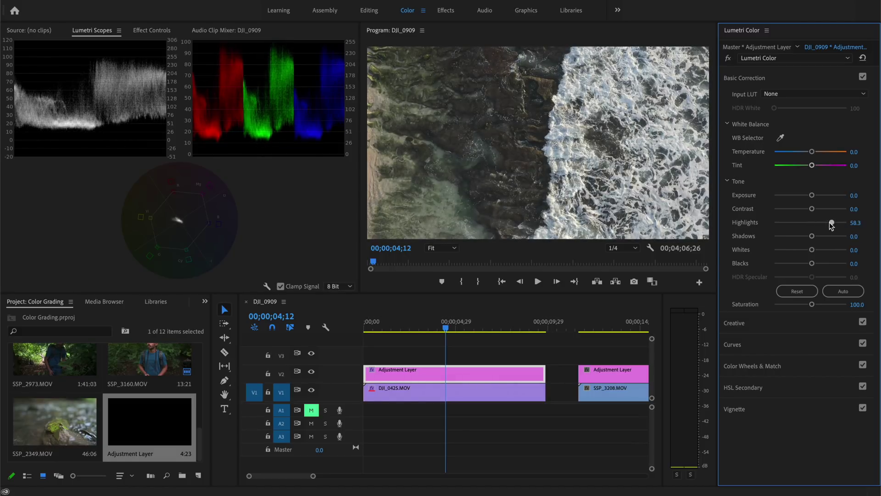
{"action": "key", "text": "ctrl+z"}
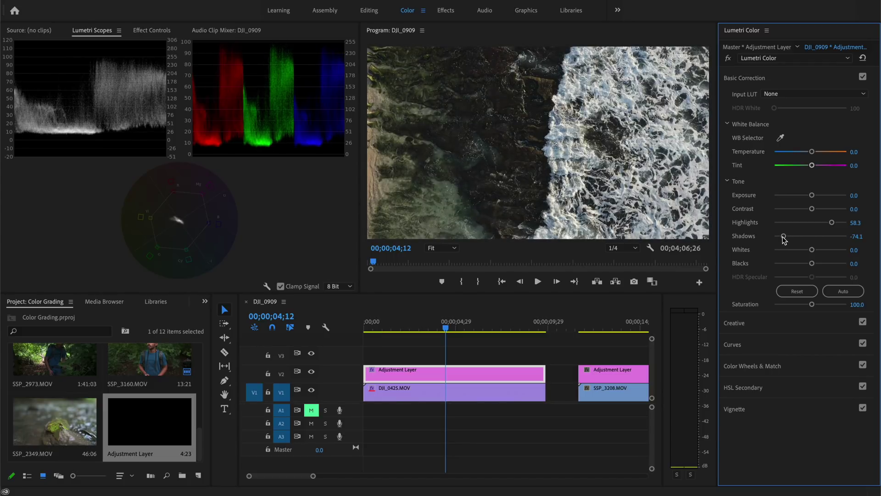
{"action": "key", "text": "ctrl+shift+z"}
{"action": "key", "text": "ctrl+shift+z"}
- Try brightening the adjustment layer to Exposure 2.1 and darkening it to -3.6
{"action": "mouse_move", "coordinate": [812, 195]}
{"action": "left_mouse_down"}
{"action": "mouse_move", "coordinate": [832, 198]}
{"action": "mouse_move", "coordinate": [819, 199]}
{"action": "left_mouse_up"}
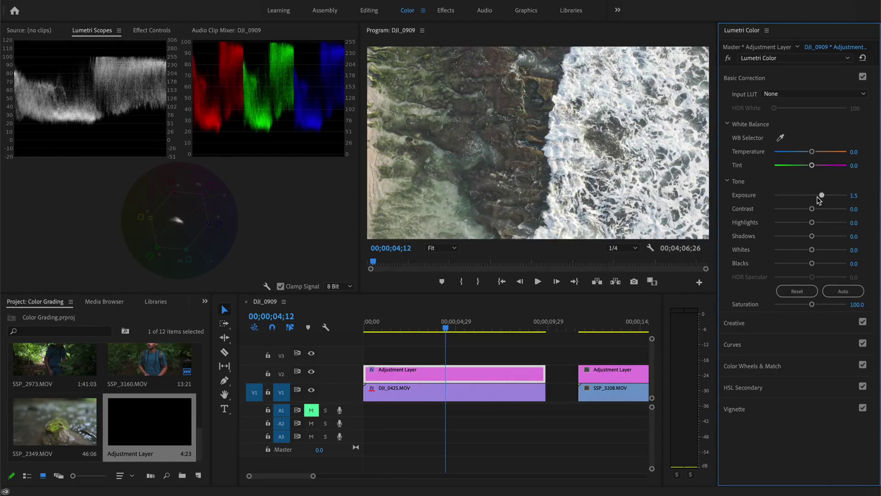
{"action": "mouse_move", "coordinate": [820, 199]}
{"action": "left_mouse_down"}
{"action": "mouse_move", "coordinate": [769, 202]}
{"action": "mouse_move", "coordinate": [812, 202]}
{"action": "left_mouse_up"}
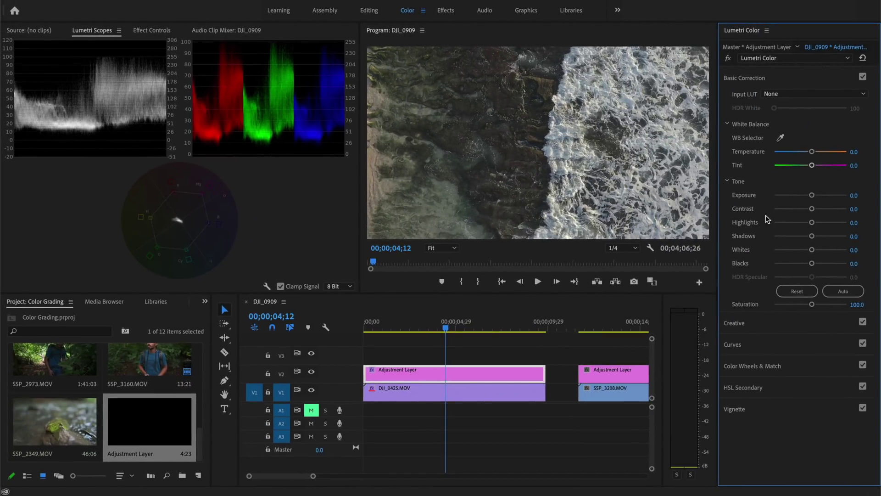
{"action": "left_click_drag", "start_coordinate": [811, 197], "coordinate": [826, 198]}
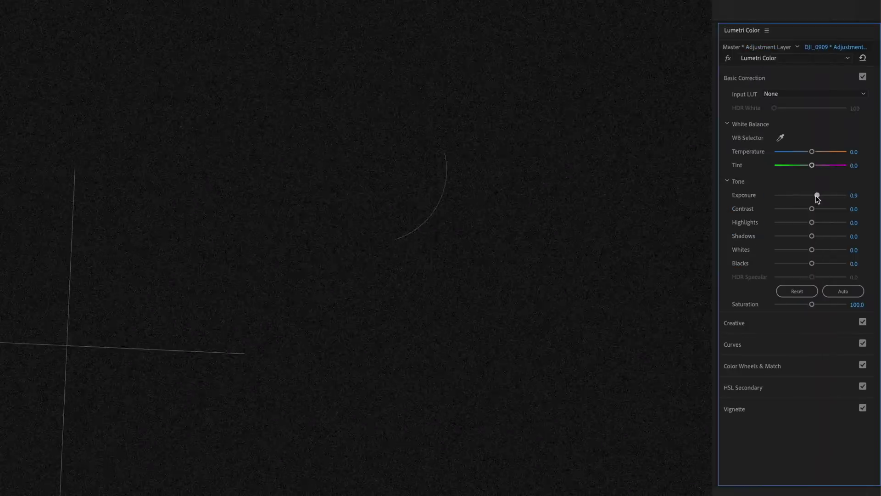
{"action": "left_click_drag", "start_coordinate": [816, 197], "coordinate": [826, 200]}
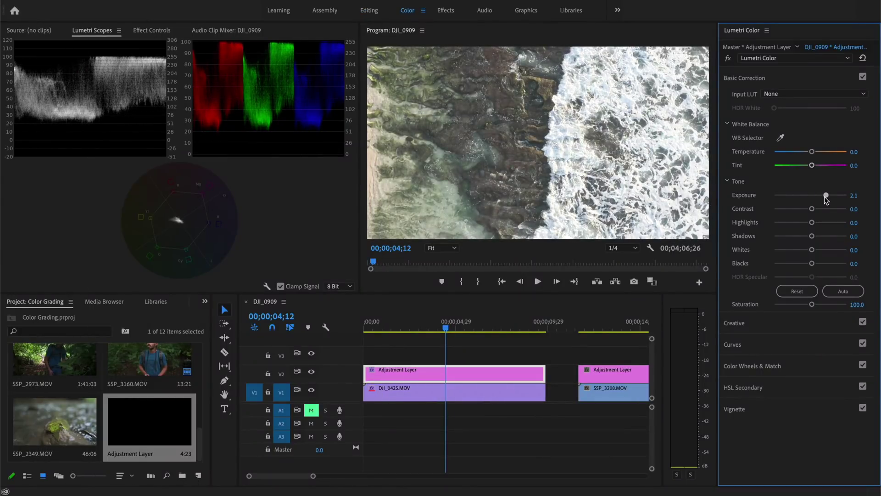
{"action": "left_click_drag", "start_coordinate": [825, 200], "coordinate": [787, 196]}
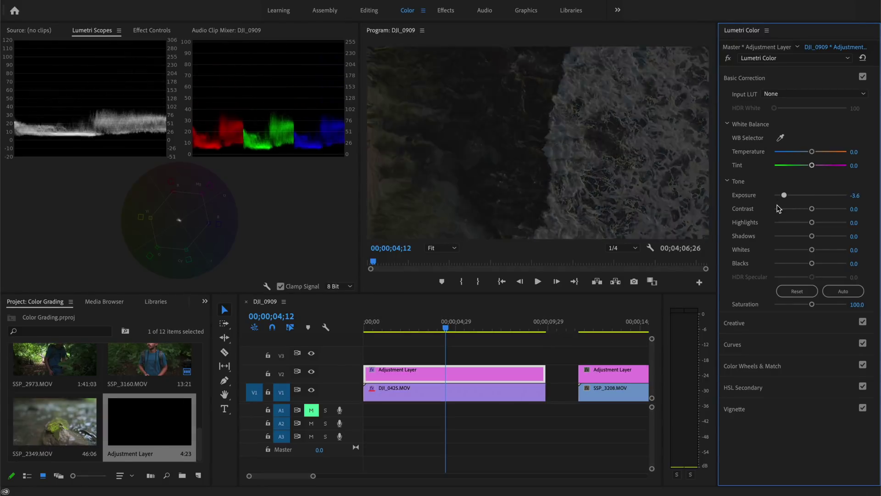
- Set the Blacks of the adjustment layer above DJI_0425.MOV to -48.2
{"action": "left_click", "coordinate": [808, 263]}
{"action": "left_click_drag", "start_coordinate": [808, 263], "coordinate": [757, 269]}
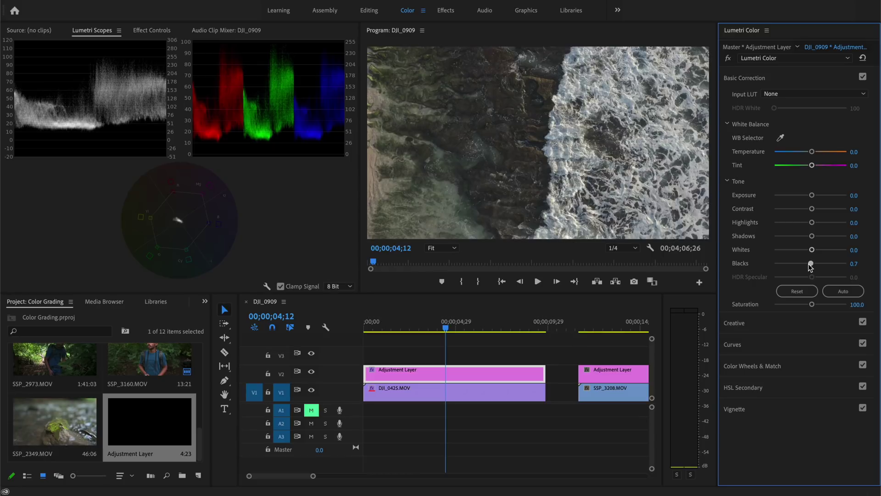
{"action": "left_click_drag", "start_coordinate": [780, 265], "coordinate": [793, 266]}
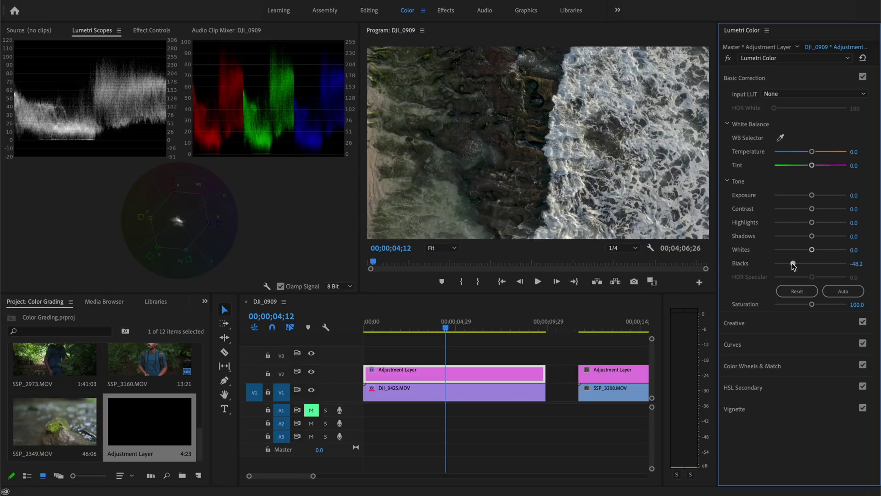
- Set Highlights 10.8, Shadows -26.6, Whites 28.1 and Blacks -2.2 on the adjustment layer above SSP_3208.MOV, and compare before and after
{"action": "mouse_move", "coordinate": [812, 238]}
{"action": "left_mouse_down"}
{"action": "mouse_move", "coordinate": [817, 224]}
{"action": "mouse_move", "coordinate": [816, 250]}
{"action": "left_mouse_up"}
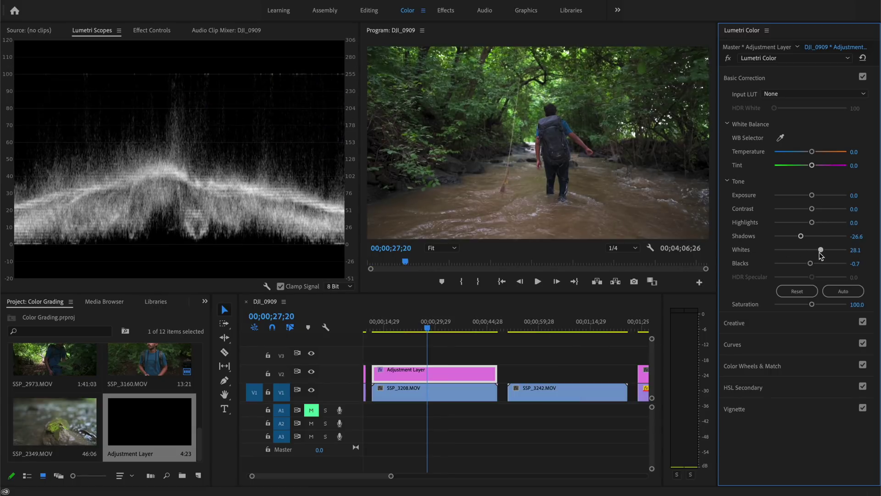
{"action": "left_click", "coordinate": [728, 59]}
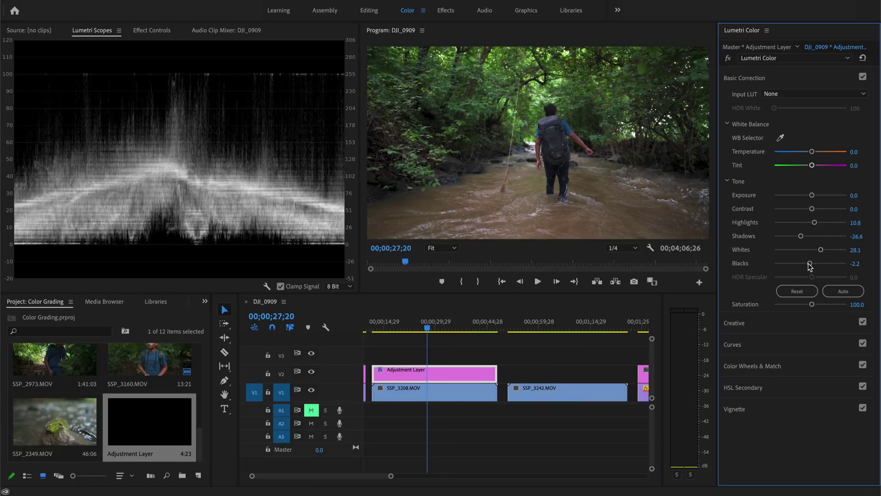
{"action": "left_click", "coordinate": [728, 58]}
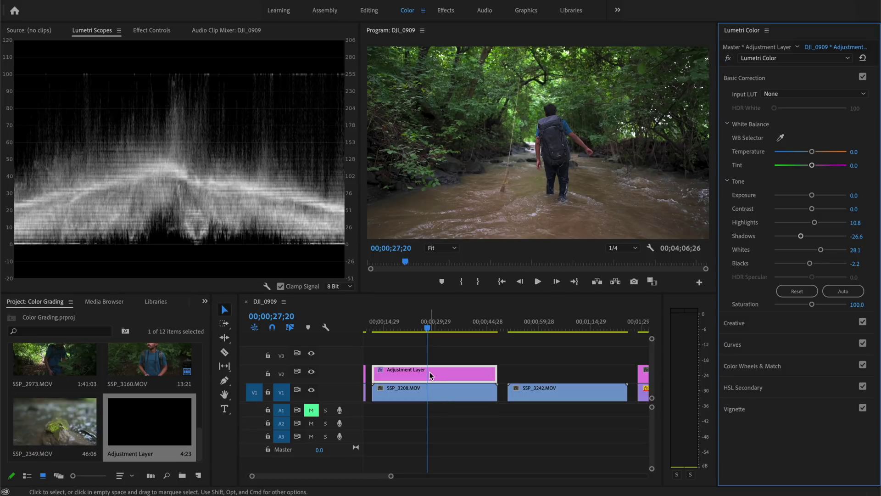
- Duplicate the graded adjustment layer above SSP_3242.MOV and trim it to that clip's length
{"action": "left_click_drag", "start_coordinate": [426, 376], "coordinate": [563, 367]}
{"action": "left_click_drag", "start_coordinate": [633, 358], "coordinate": [626, 358]}
{"action": "left_click", "coordinate": [569, 325]}
{"action": "left_click_drag", "start_coordinate": [570, 352], "coordinate": [575, 370]}
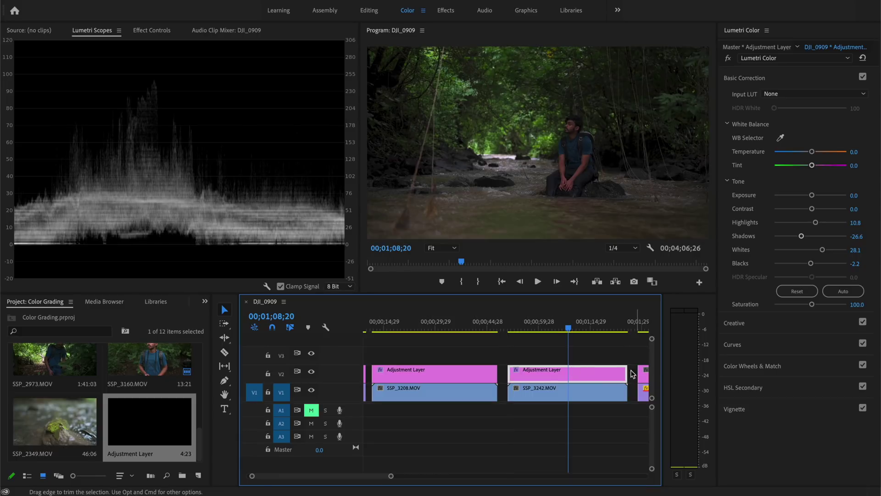
- Compare the river clips with and without the adjustment layers by hiding and showing track V2
{"action": "left_click_drag", "start_coordinate": [568, 329], "coordinate": [551, 329]}
{"action": "left_click", "coordinate": [311, 372]}
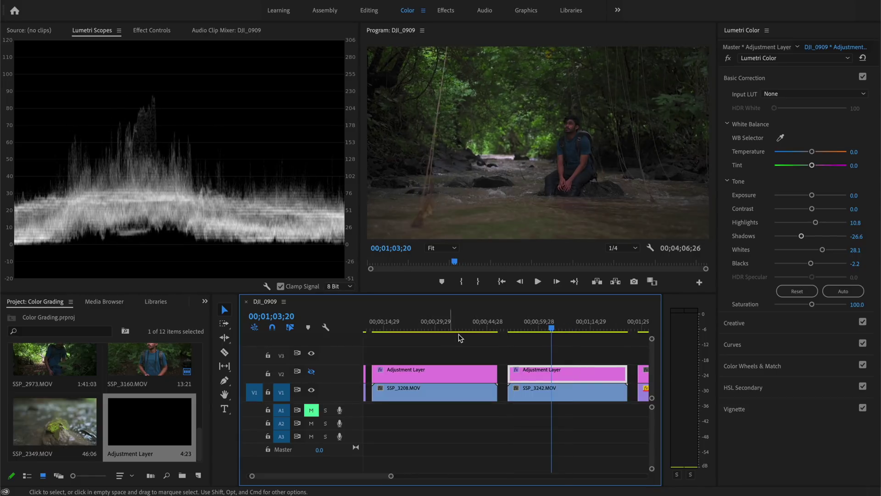
{"action": "left_click_drag", "start_coordinate": [461, 330], "coordinate": [550, 329]}
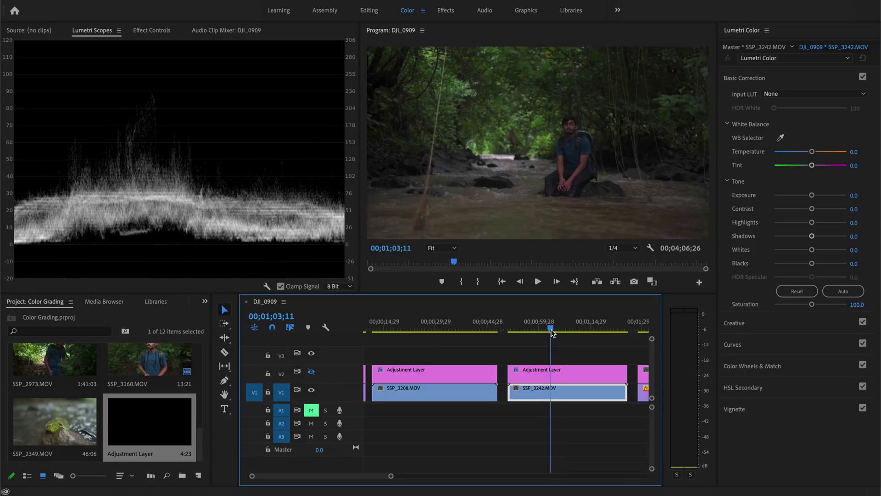
{"action": "left_click", "coordinate": [311, 371]}
- Brighten the tone of the adjustment layer above SSP_3242.MOV and check it at another frame
{"action": "left_click", "coordinate": [567, 372]}
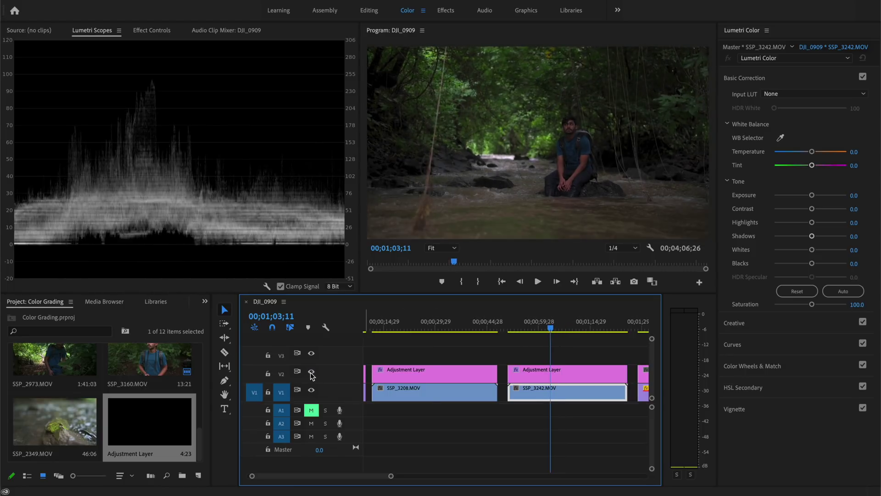
{"action": "left_click_drag", "start_coordinate": [811, 263], "coordinate": [808, 263]}
{"action": "left_click", "coordinate": [549, 330]}
{"action": "mouse_move", "coordinate": [548, 330]}
{"action": "left_mouse_down"}
{"action": "mouse_move", "coordinate": [527, 330]}
{"action": "mouse_move", "coordinate": [555, 328]}
{"action": "left_mouse_up"}
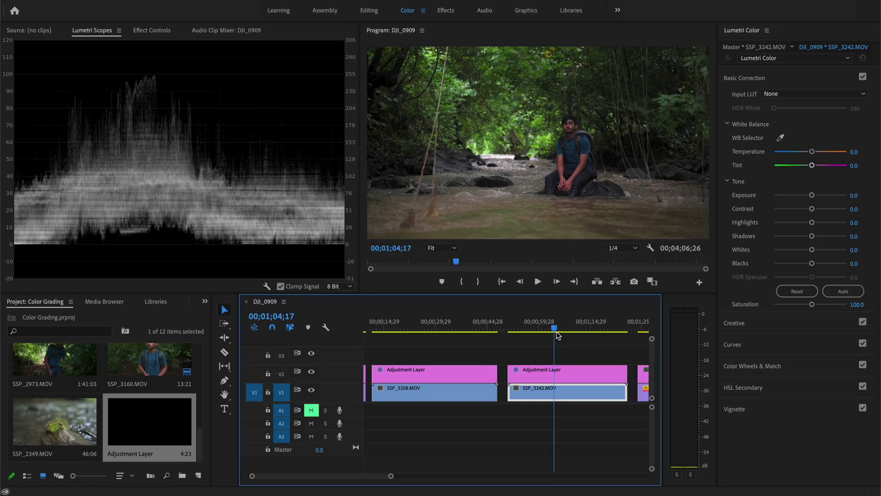
{"action": "left_click", "coordinate": [558, 377]}
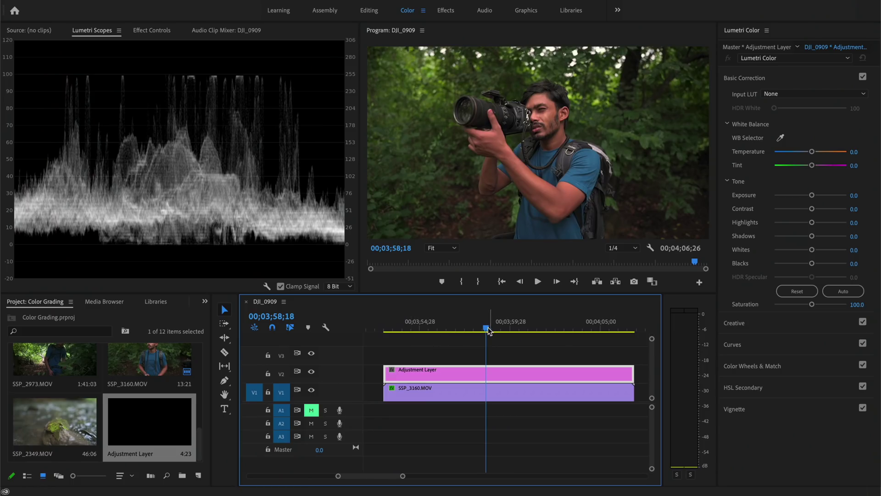
- Shift the white balance temperature of the adjustment layer above SSP_3160.MOV slightly cooler, judging it at 00;03;57;09
{"action": "left_click_drag", "start_coordinate": [434, 332], "coordinate": [465, 336]}
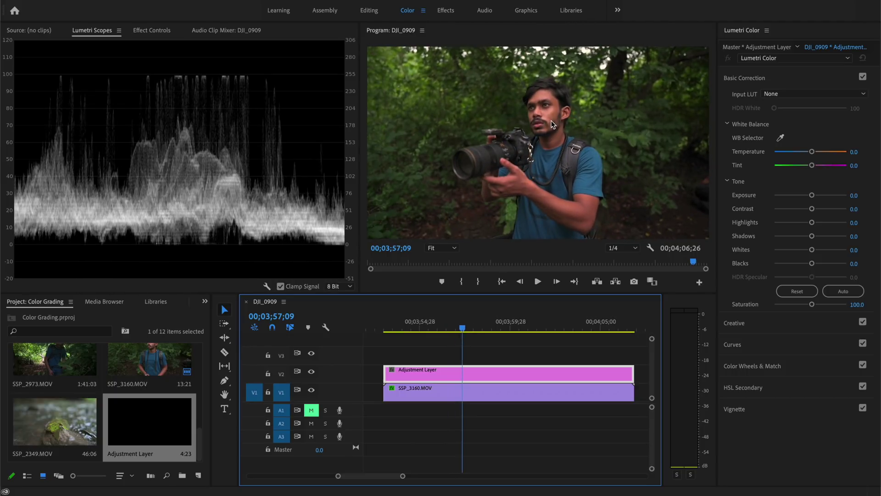
{"action": "left_click_drag", "start_coordinate": [812, 152], "coordinate": [804, 154]}
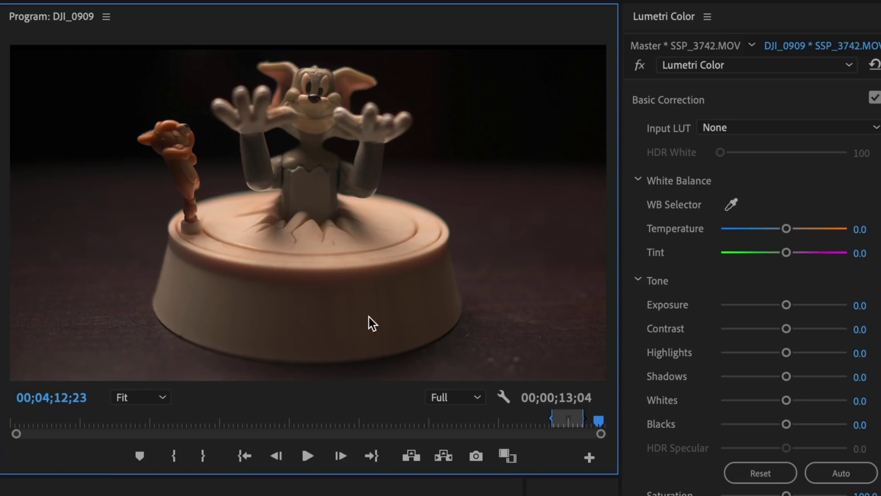
- Neutralize the white balance of SSP_3742.MOV by sampling the figurine's base, and make the temperature slightly cooler
{"action": "left_click", "coordinate": [731, 204]}
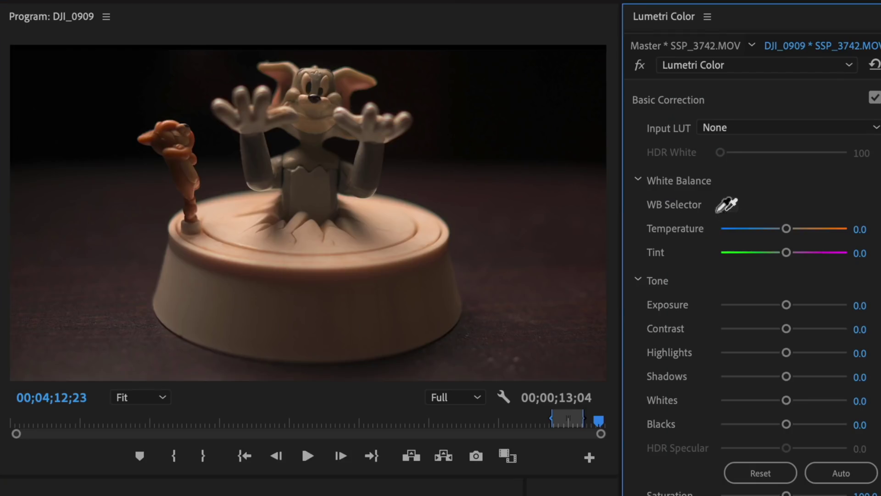
{"action": "left_click", "coordinate": [229, 225]}
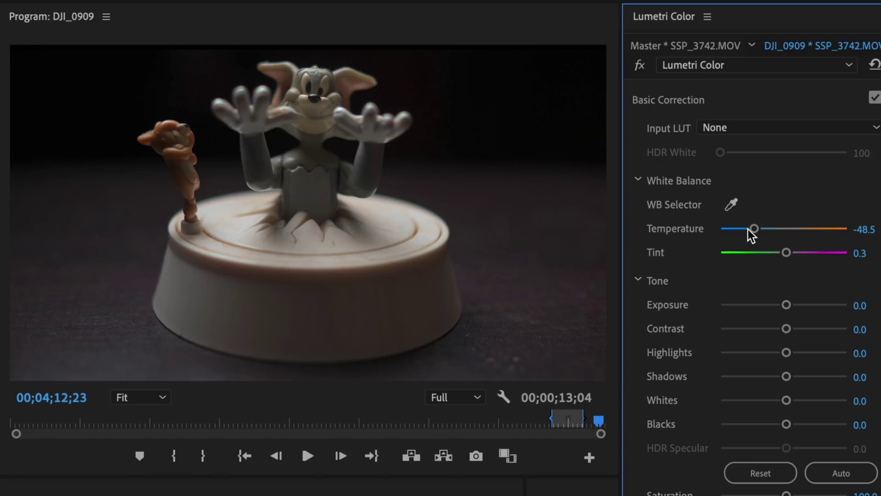
{"action": "mouse_move", "coordinate": [753, 229]}
{"action": "left_mouse_down"}
{"action": "mouse_move", "coordinate": [768, 229]}
{"action": "mouse_move", "coordinate": [744, 229]}
{"action": "left_mouse_up"}
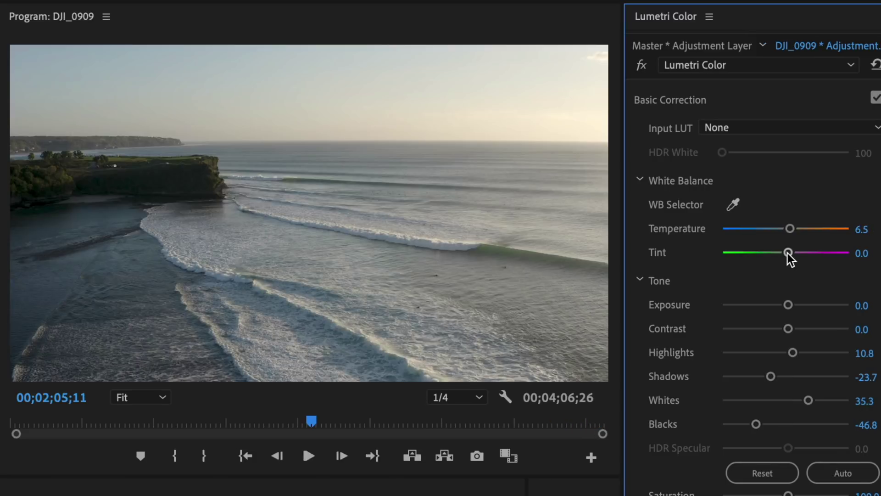
- Test a strong magenta tint on the coastline clip's adjustment layer, reset it, and set a subtle Tint of 5.0
{"action": "left_click_drag", "start_coordinate": [787, 252], "coordinate": [814, 256]}
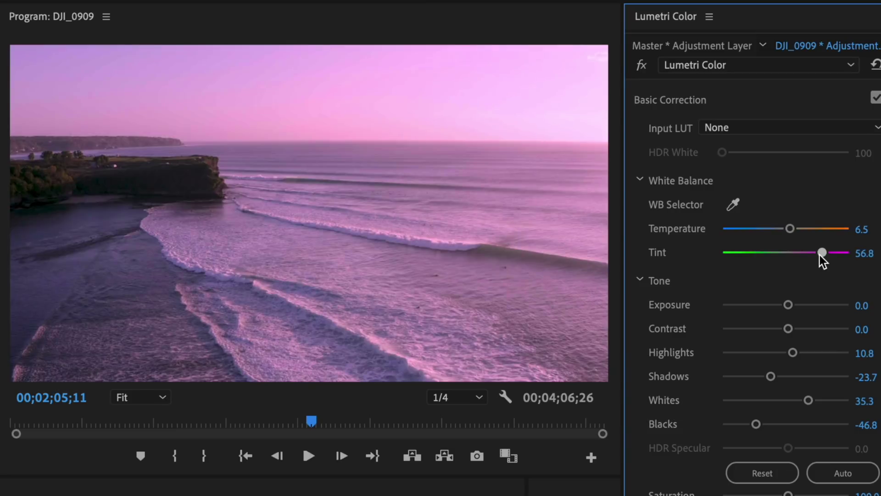
{"action": "double_click", "coordinate": [822, 253]}
{"action": "left_click_drag", "start_coordinate": [787, 252], "coordinate": [790, 252]}
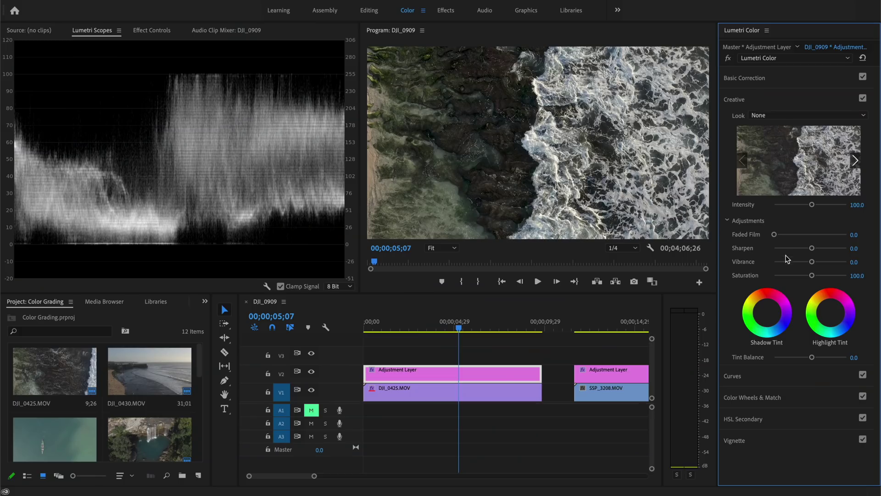
- Test and reset Faded Film on the adjustment layer above DJI_0425.MOV, and set Sharpen to 15.1, judging the detail at 100% zoom
{"action": "left_click_drag", "start_coordinate": [773, 234], "coordinate": [814, 235]}
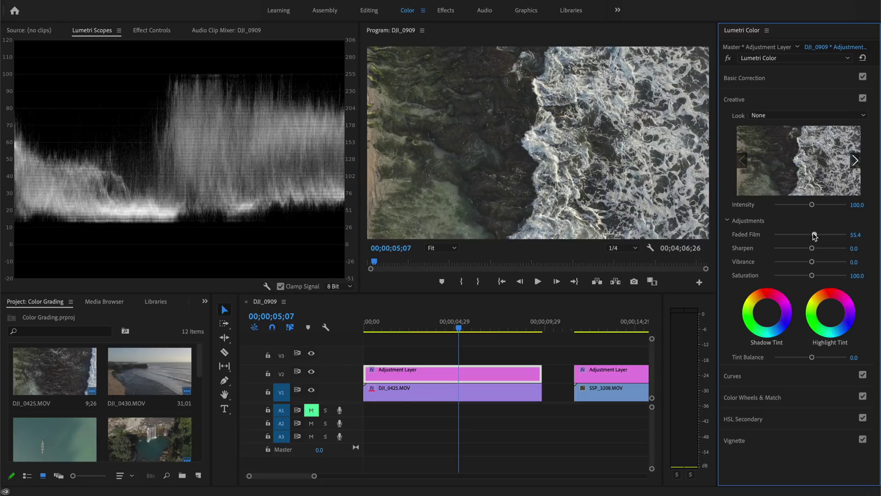
{"action": "double_click", "coordinate": [814, 235]}
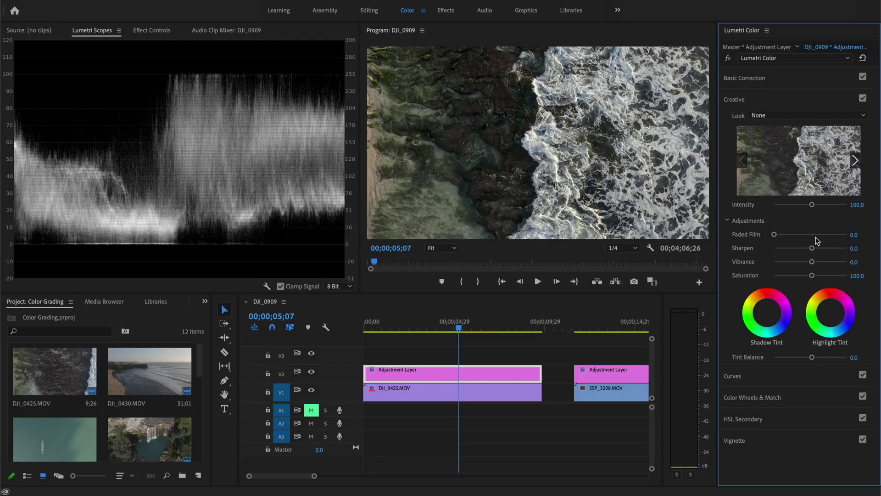
{"action": "left_click_drag", "start_coordinate": [812, 250], "coordinate": [850, 248]}
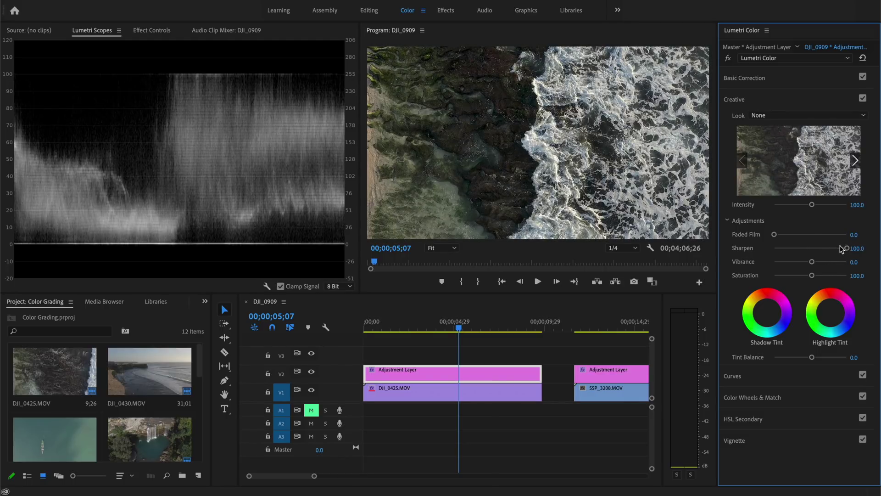
{"action": "left_click_drag", "start_coordinate": [846, 250], "coordinate": [815, 252]}
{"action": "left_click", "coordinate": [441, 248]}
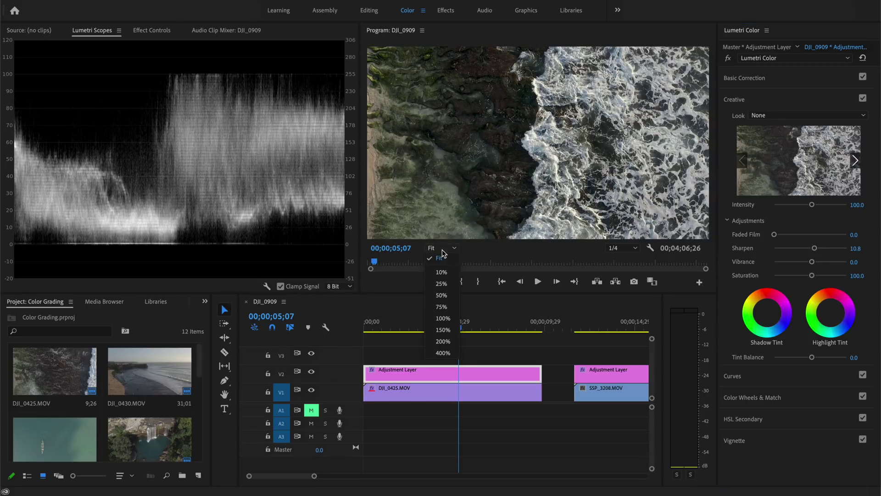
{"action": "left_click", "coordinate": [447, 318]}
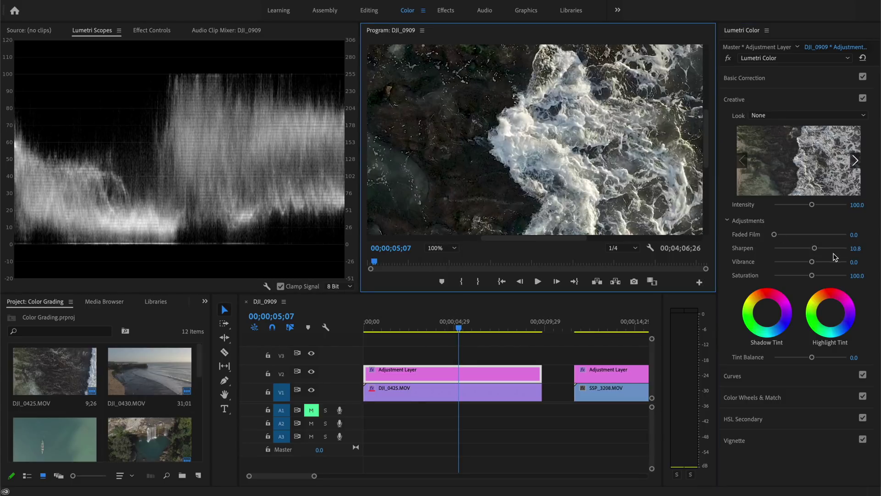
{"action": "mouse_move", "coordinate": [815, 248]}
{"action": "left_mouse_down"}
{"action": "mouse_move", "coordinate": [851, 248]}
{"action": "mouse_move", "coordinate": [816, 248]}
{"action": "left_mouse_up"}
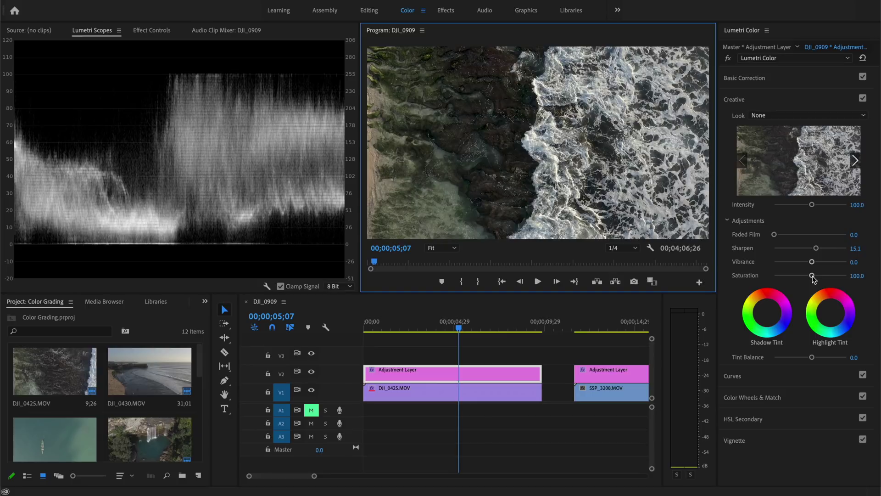
- Compare extreme Vibrance and Saturation on the DJI_0425.MOV adjustment layer, leaving Vibrance at 30.9 and Saturation at 100.0
{"action": "left_click", "coordinate": [813, 279]}
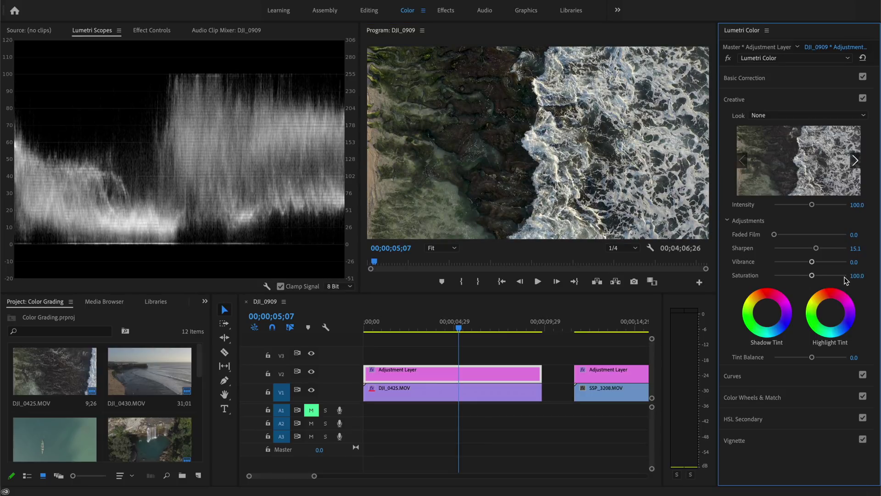
{"action": "left_click_drag", "start_coordinate": [812, 261], "coordinate": [845, 263]}
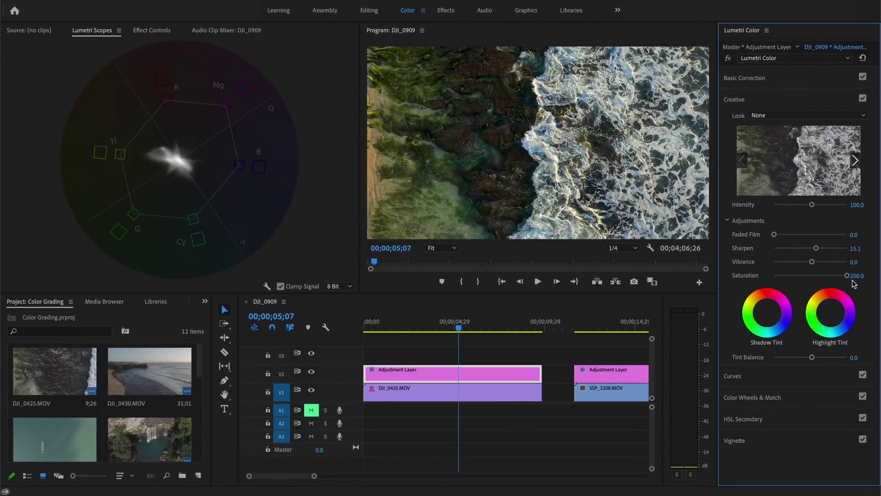
{"action": "double_click", "coordinate": [846, 276]}
{"action": "mouse_move", "coordinate": [812, 262]}
{"action": "left_mouse_down"}
{"action": "mouse_move", "coordinate": [850, 265]}
{"action": "mouse_move", "coordinate": [814, 265]}
{"action": "mouse_move", "coordinate": [822, 262]}
{"action": "left_mouse_up"}
{"action": "left_click_drag", "start_coordinate": [812, 276], "coordinate": [795, 278]}
{"action": "double_click", "coordinate": [795, 275]}
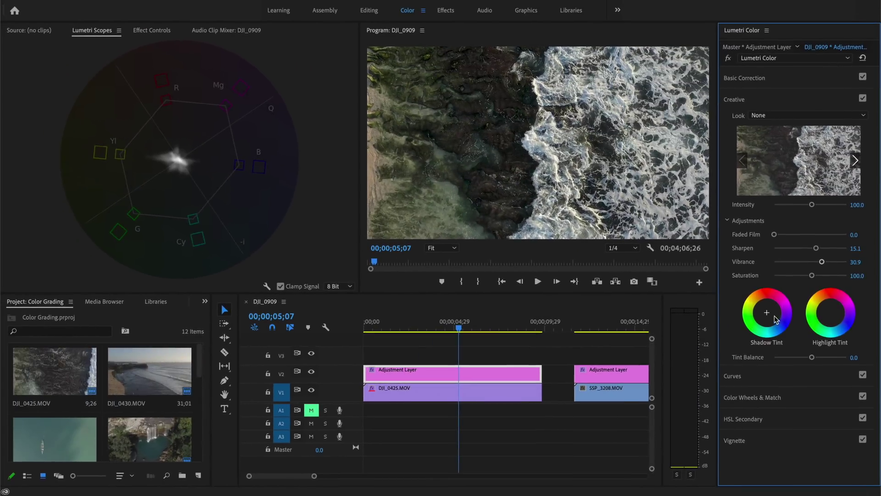
- Tint the shadows blue and the highlights yellow above DJI_0425.MOV, and shift the Tint Balance to each side
{"action": "left_click_drag", "start_coordinate": [768, 316], "coordinate": [773, 317]}
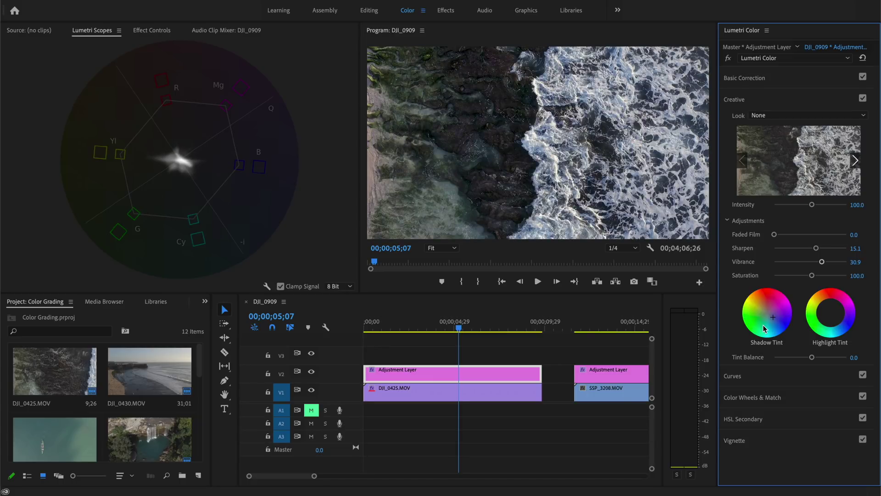
{"action": "left_click_drag", "start_coordinate": [832, 320], "coordinate": [817, 303]}
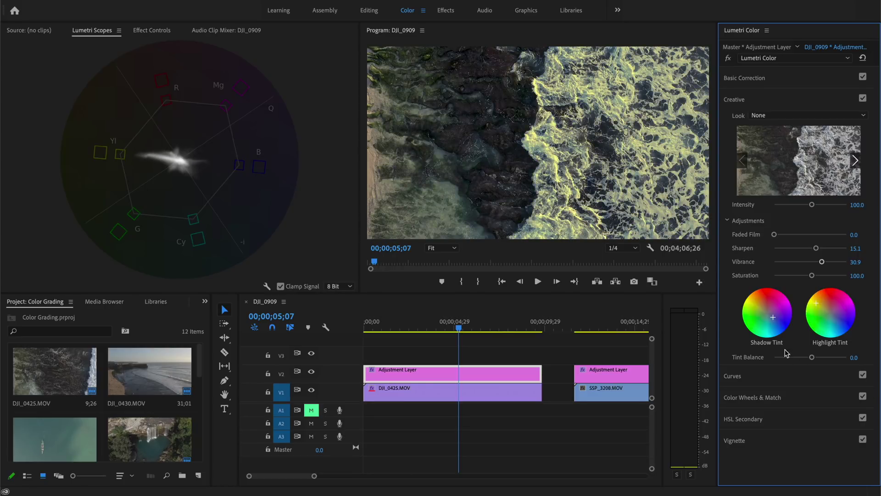
{"action": "left_click_drag", "start_coordinate": [812, 362], "coordinate": [790, 359]}
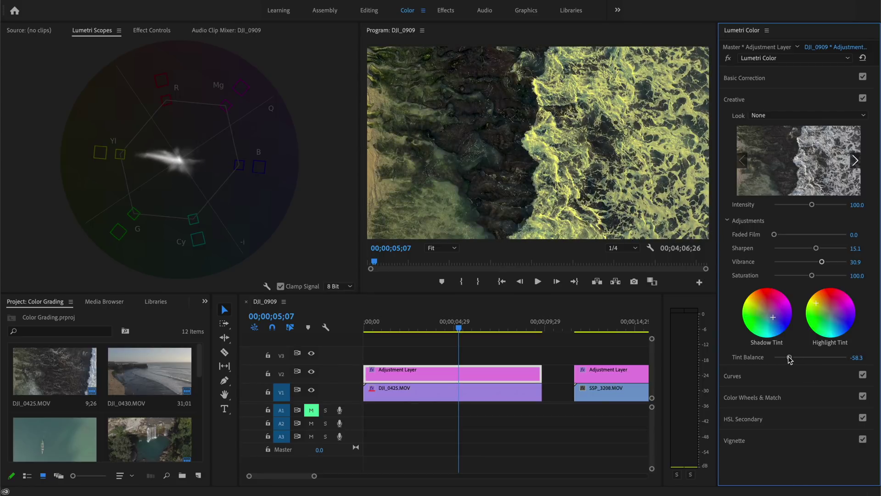
{"action": "left_click_drag", "start_coordinate": [790, 359], "coordinate": [832, 360]}
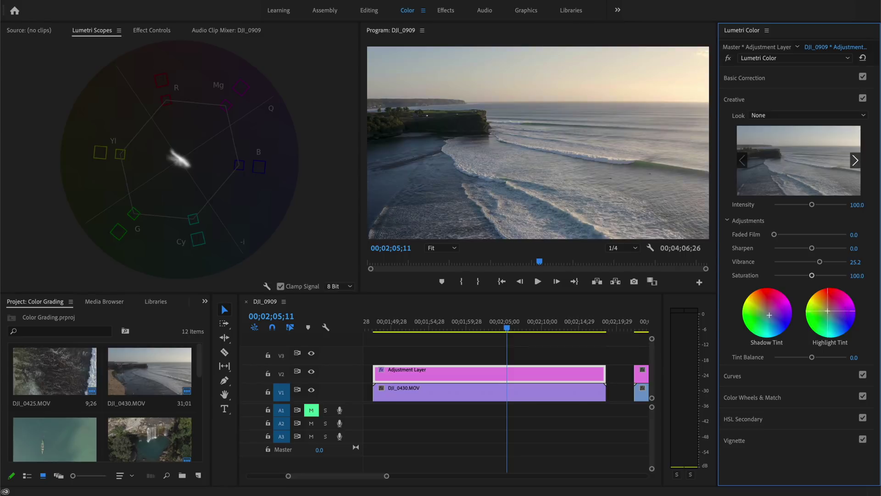
- Set Tint Balance to 85.6 on the adjustment layer above DJI_0430.MOV, and nudge its midtones color wheel slightly toward warm tones
{"action": "mouse_move", "coordinate": [812, 357]}
{"action": "left_mouse_down"}
{"action": "mouse_move", "coordinate": [778, 358]}
{"action": "mouse_move", "coordinate": [843, 358]}
{"action": "left_mouse_up"}
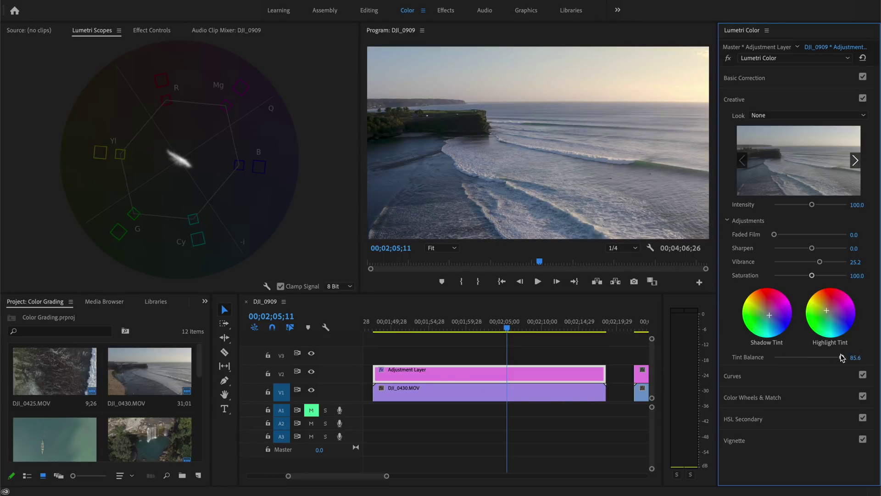
{"action": "left_click", "coordinate": [761, 395]}
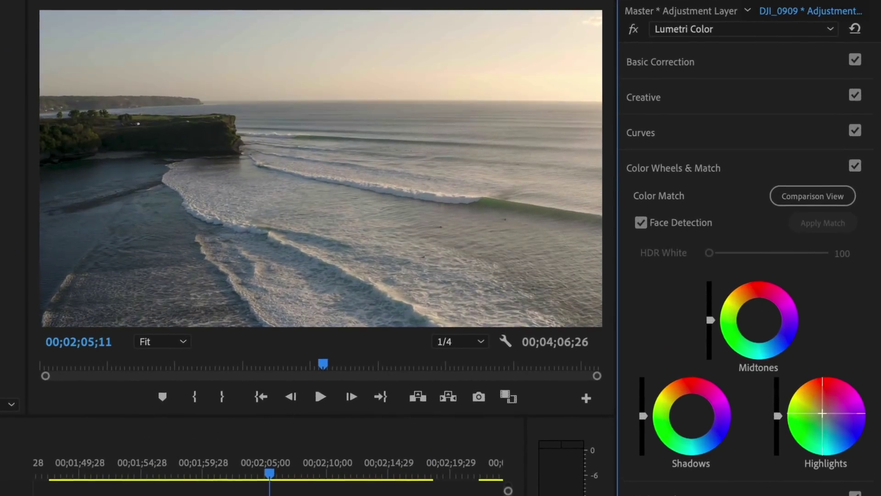
{"action": "mouse_move", "coordinate": [760, 322]}
{"action": "left_mouse_down"}
{"action": "mouse_move", "coordinate": [766, 326]}
{"action": "mouse_move", "coordinate": [758, 318]}
{"action": "left_mouse_up"}
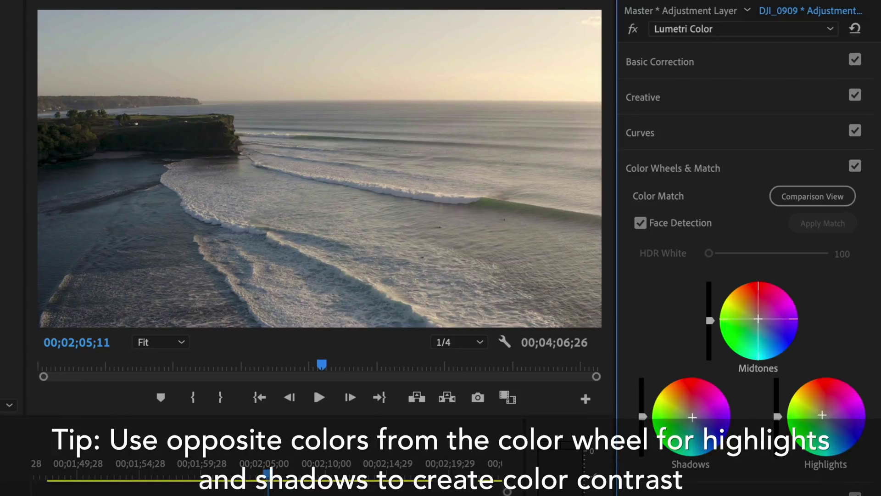
{"action": "left_click_drag", "start_coordinate": [760, 321], "coordinate": [757, 319]}
- Test and reset a darker shadows level, slightly raise the highlights level of the color wheels, and reopen the Basic Correction settings
{"action": "left_click_drag", "start_coordinate": [643, 417], "coordinate": [642, 432]}
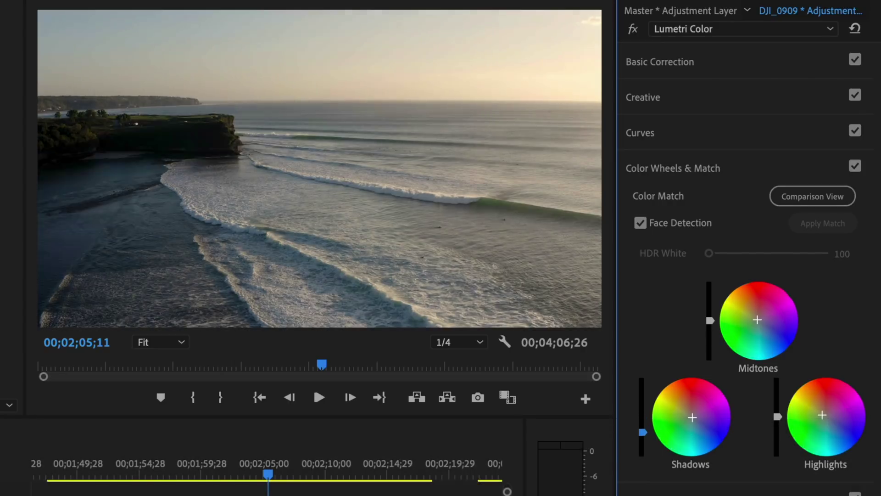
{"action": "double_click", "coordinate": [643, 432]}
{"action": "left_click_drag", "start_coordinate": [777, 416], "coordinate": [777, 411]}
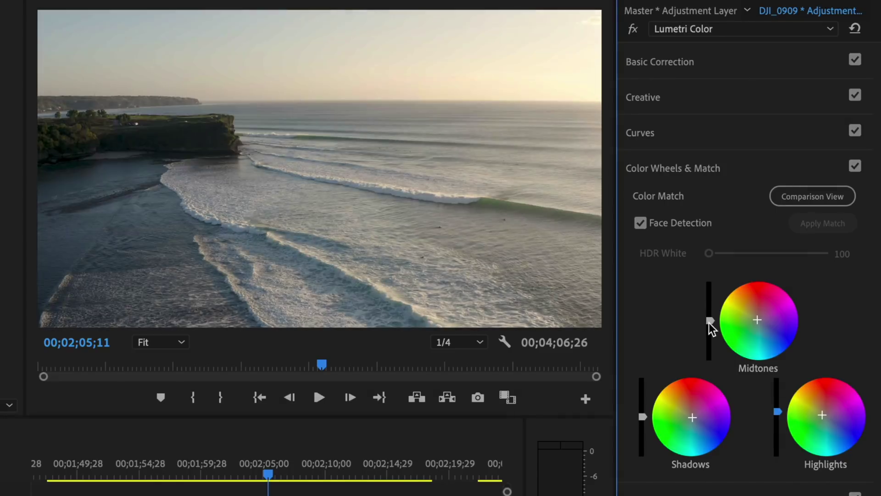
{"action": "left_click", "coordinate": [712, 58]}
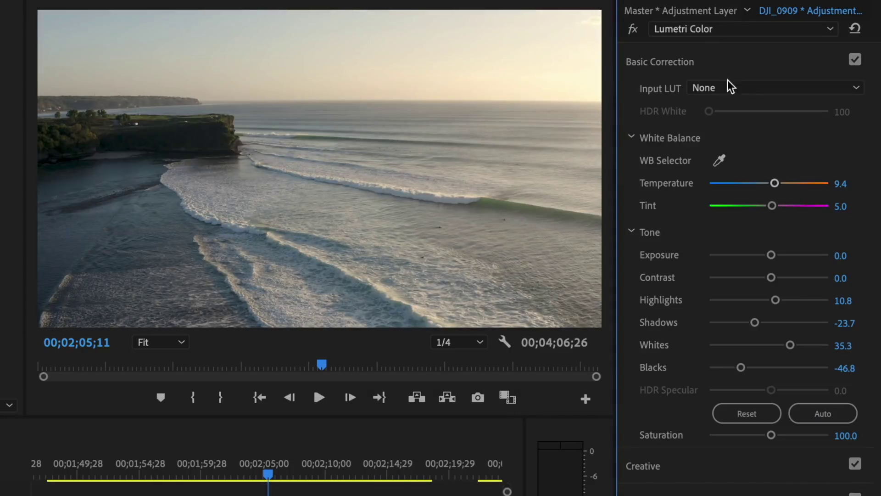
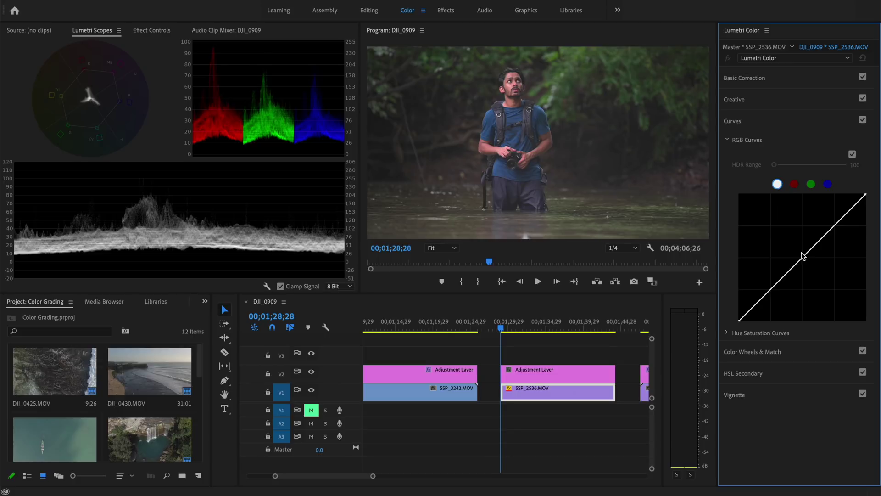
- Try darkening SSP_2536.MOV with the master RGB curve, reset it, and view the red, green and blue curves
{"action": "left_click_drag", "start_coordinate": [798, 255], "coordinate": [813, 266]}
{"action": "double_click", "coordinate": [813, 265]}
{"action": "left_click", "coordinate": [793, 185]}
{"action": "left_click", "coordinate": [811, 185]}
{"action": "left_click", "coordinate": [828, 185]}
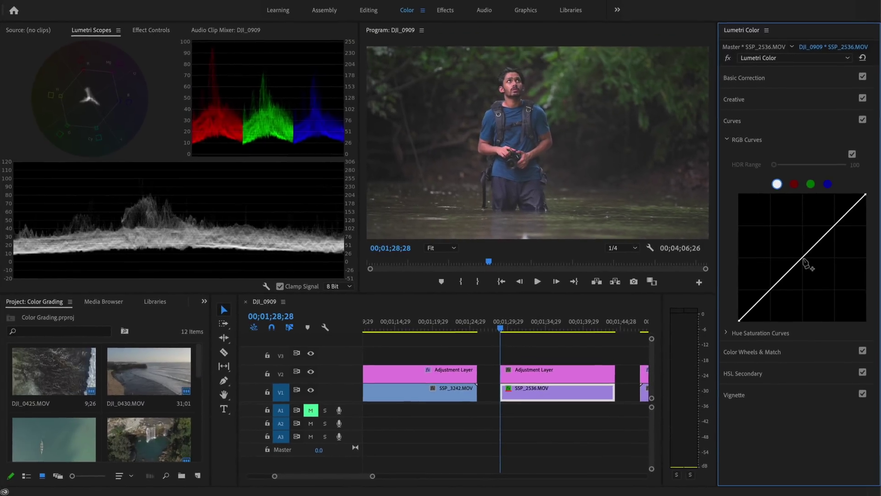
- Try brightening SSP_2536.MOV with midtone, shadow and highlight points on the master curve, and remove the points
{"action": "left_click", "coordinate": [636, 268]}
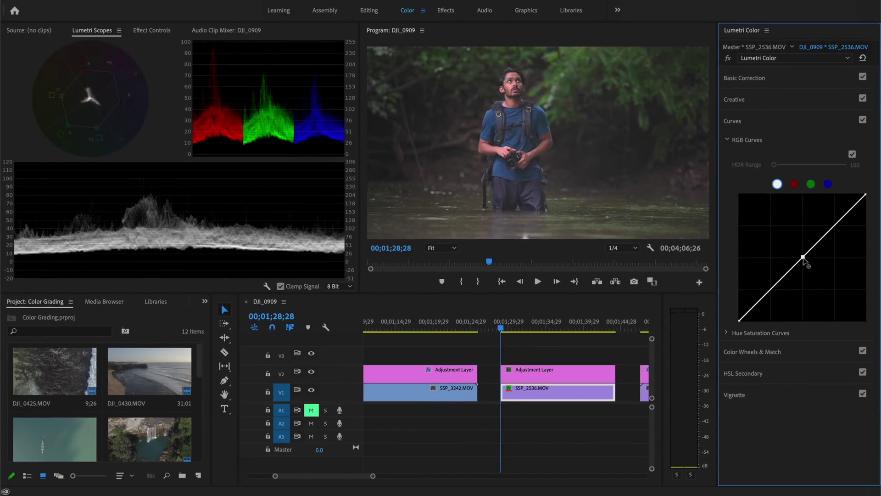
{"action": "left_click_drag", "start_coordinate": [804, 259], "coordinate": [794, 247]}
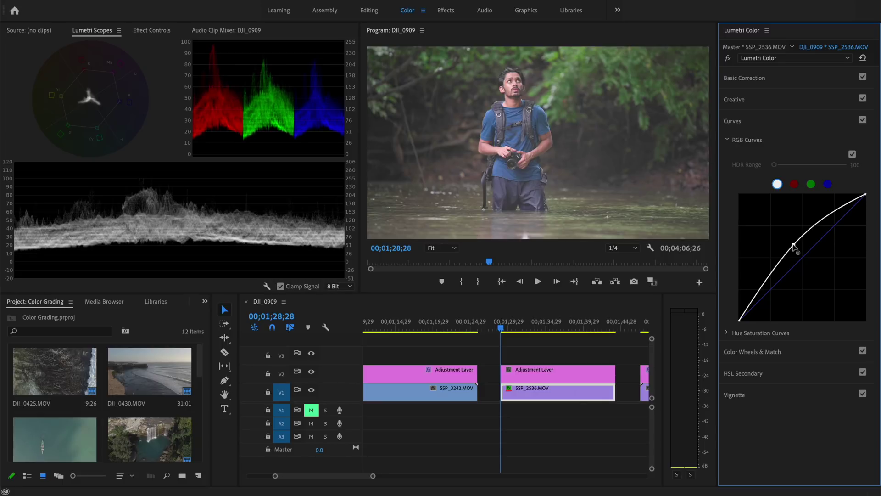
{"action": "left_click", "coordinate": [794, 247], "text": "ctrl"}
{"action": "left_click_drag", "start_coordinate": [768, 293], "coordinate": [768, 280]}
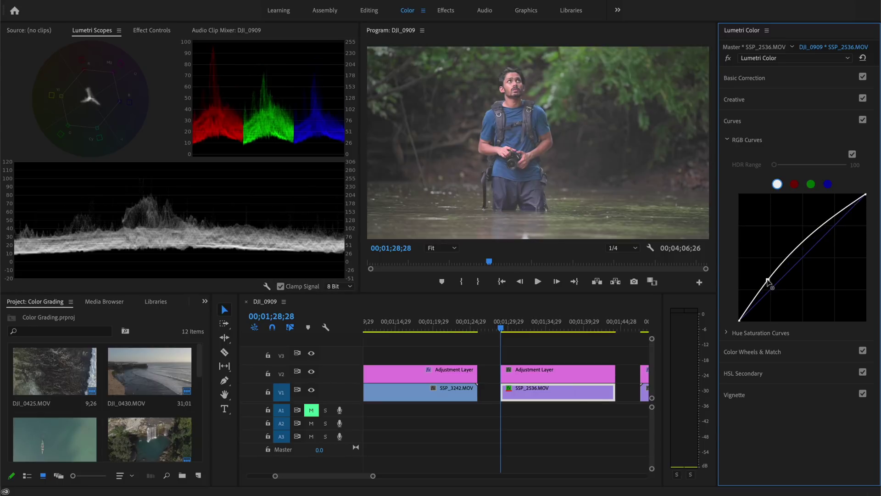
{"action": "left_click_drag", "start_coordinate": [835, 218], "coordinate": [832, 213]}
{"action": "double_click", "coordinate": [770, 284]}
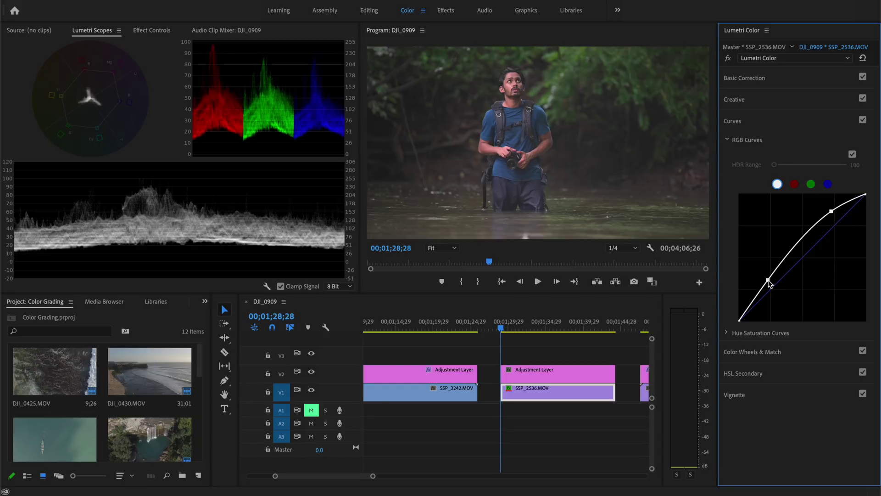
- Try moving the black and white endpoints of SSP_2536.MOV's master curve inward, and restore them to the corners
{"action": "left_click_drag", "start_coordinate": [739, 320], "coordinate": [755, 321]}
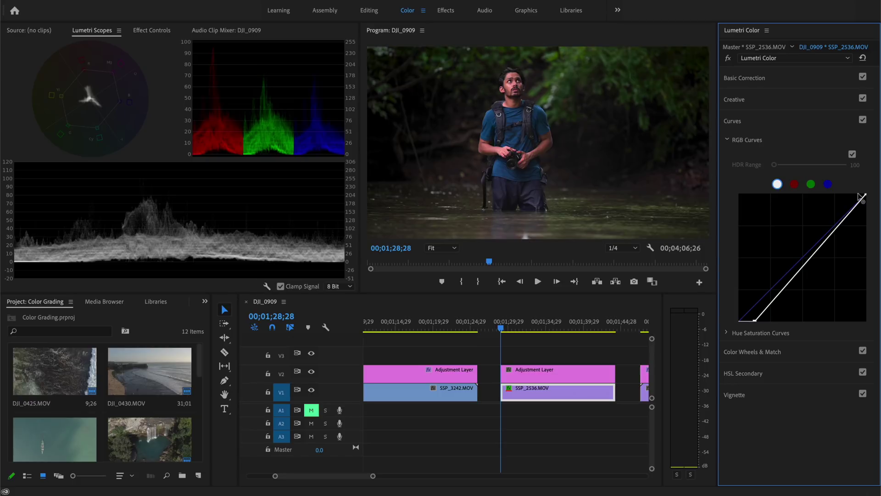
{"action": "left_click_drag", "start_coordinate": [860, 196], "coordinate": [843, 192]}
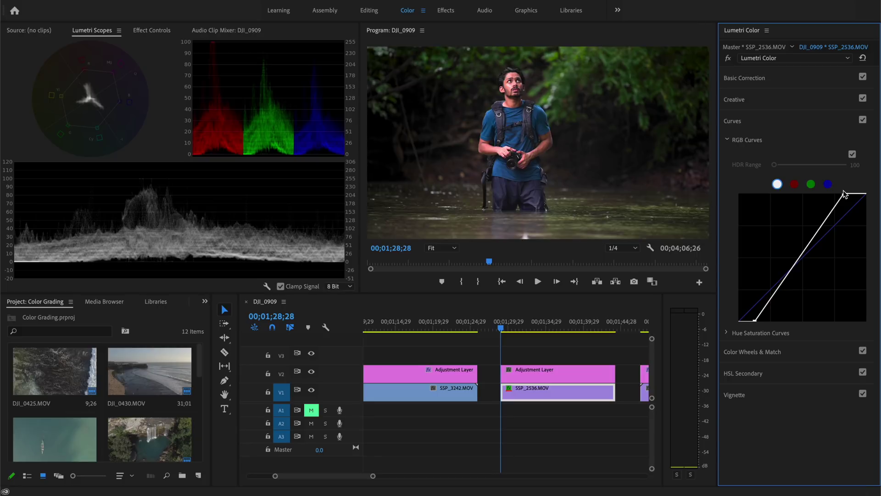
{"action": "left_click_drag", "start_coordinate": [843, 192], "coordinate": [865, 194]}
- Shape SSP_2536.MOV's master curve into an S with raised highlights, lowered shadows and a midtone point, and compare it on and off
{"action": "left_click_drag", "start_coordinate": [828, 230], "coordinate": [829, 221]}
{"action": "left_click_drag", "start_coordinate": [770, 289], "coordinate": [780, 296]}
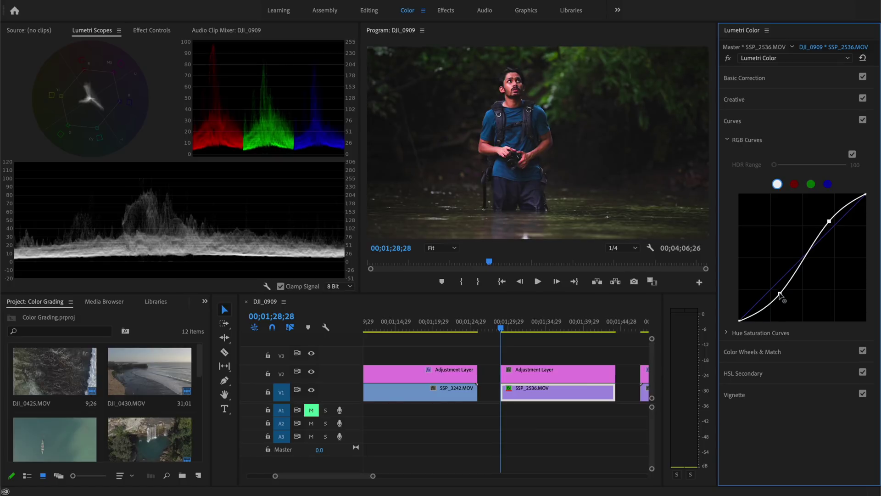
{"action": "left_click_drag", "start_coordinate": [780, 296], "coordinate": [780, 296]}
{"action": "left_click", "coordinate": [801, 253]}
{"action": "left_click_drag", "start_coordinate": [801, 253], "coordinate": [804, 254]}
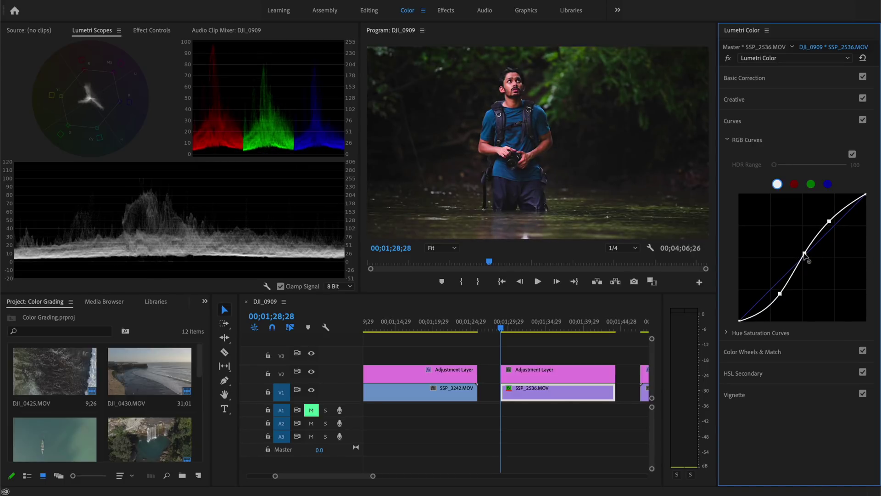
{"action": "left_click", "coordinate": [852, 154]}
{"action": "left_click", "coordinate": [853, 154]}
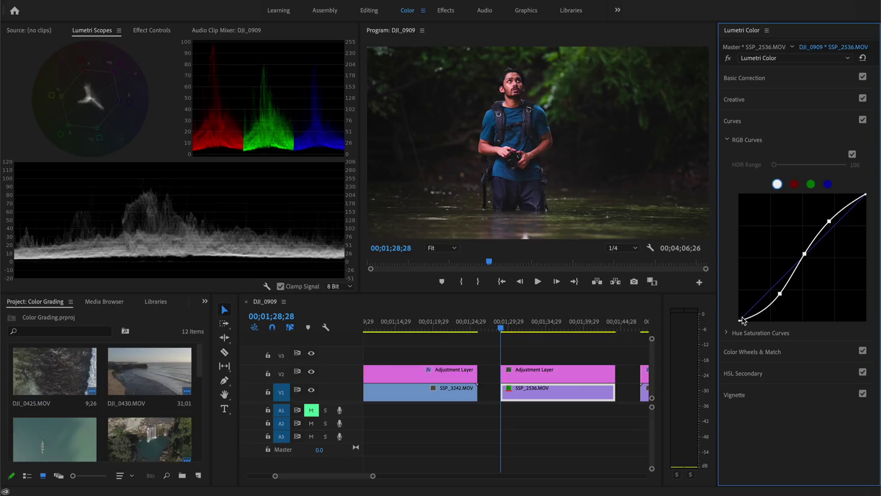
- Lift the black point of SSP_2536.MOV's master curve, try deeper shadows and brighter highlights, restore those points, and compare the curve on and off
{"action": "left_click_drag", "start_coordinate": [739, 318], "coordinate": [737, 315]}
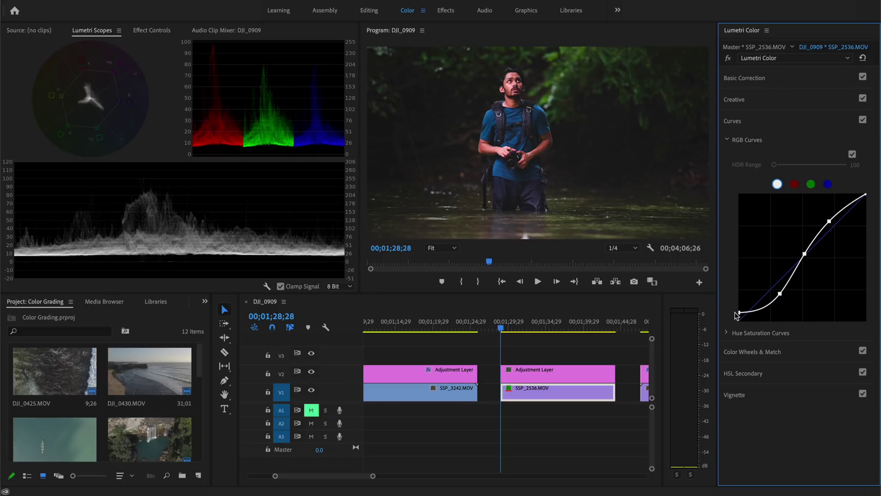
{"action": "left_click_drag", "start_coordinate": [781, 294], "coordinate": [785, 299]}
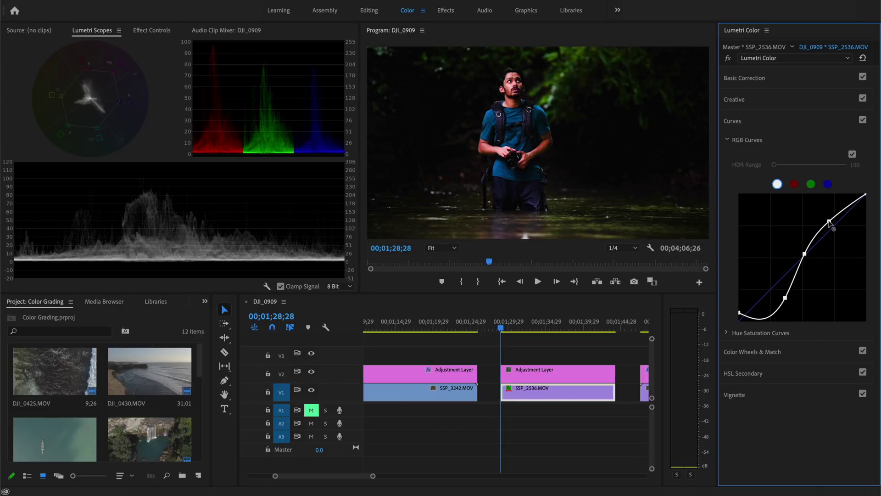
{"action": "left_click_drag", "start_coordinate": [830, 221], "coordinate": [828, 214]}
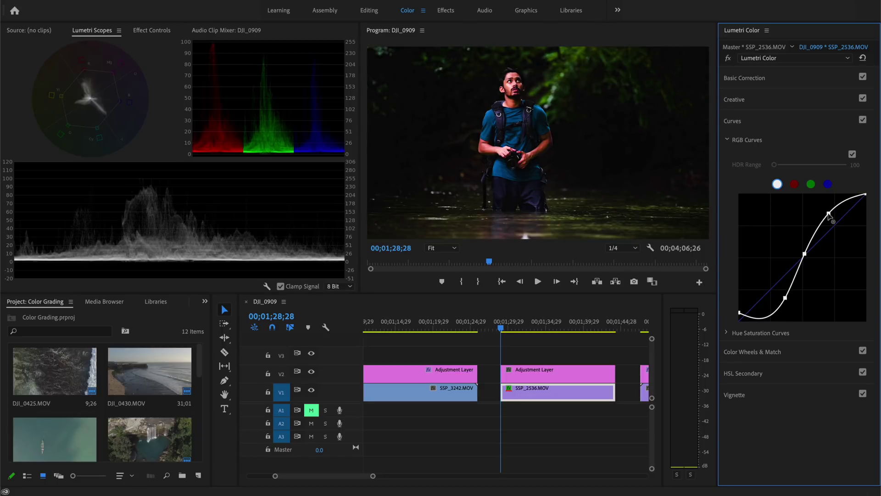
{"action": "left_click_drag", "start_coordinate": [789, 304], "coordinate": [786, 300]}
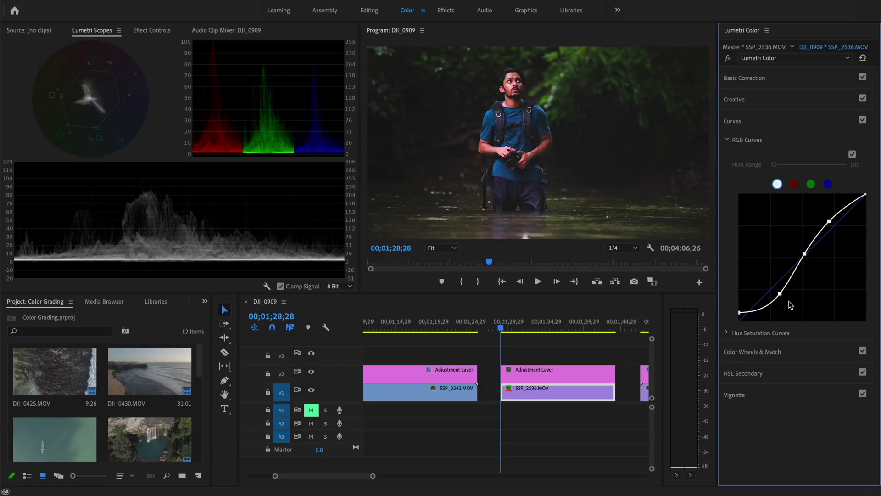
{"action": "left_click", "coordinate": [852, 154]}
{"action": "left_click", "coordinate": [852, 154]}
- Lower SSP_2536.MOV's saturation slightly in Basic Correction, and compare the Lumetri effect on and off
{"action": "left_click", "coordinate": [773, 77]}
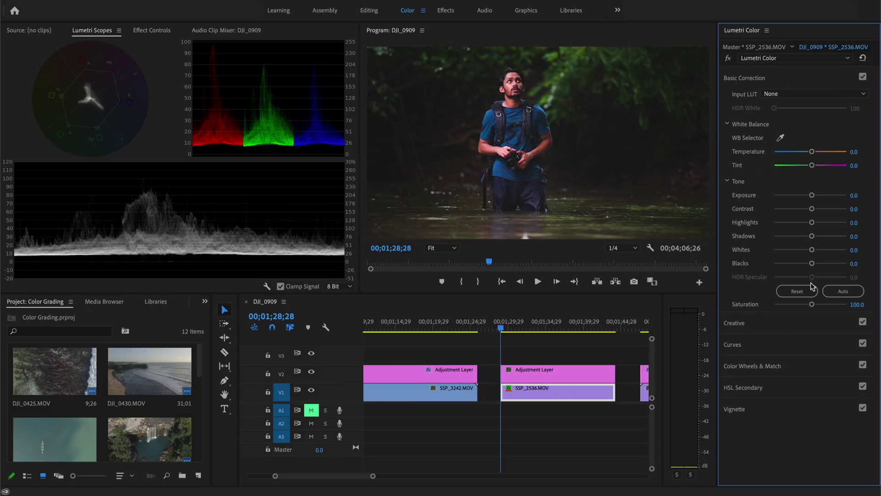
{"action": "left_click_drag", "start_coordinate": [813, 305], "coordinate": [801, 307]}
{"action": "left_click", "coordinate": [727, 58]}
{"action": "left_click", "coordinate": [727, 59]}
{"action": "left_click", "coordinate": [727, 59]}
{"action": "left_click", "coordinate": [727, 59]}
- View SSP_2536.MOV's red, green and blue curves, try raising the red highlights, and remove the point
{"action": "left_click", "coordinate": [754, 344]}
{"action": "left_click", "coordinate": [794, 184]}
{"action": "left_click", "coordinate": [811, 184]}
{"action": "left_click", "coordinate": [828, 184]}
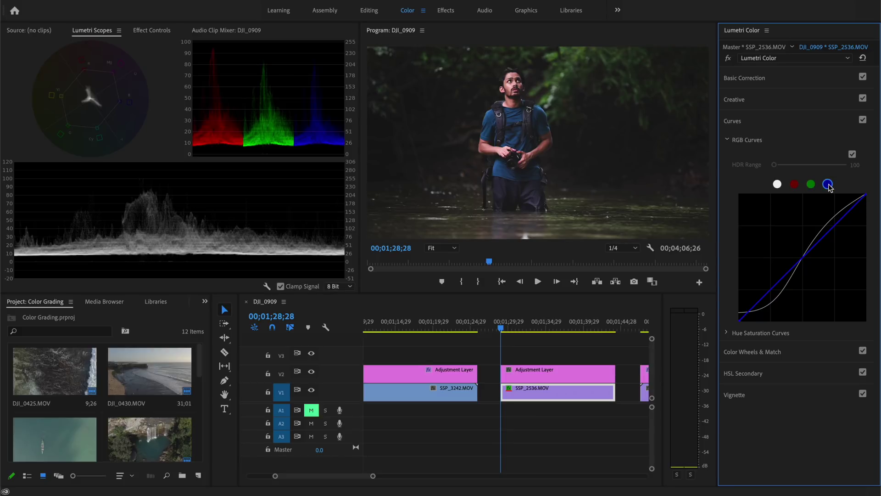
{"action": "left_click", "coordinate": [794, 184]}
{"action": "left_click_drag", "start_coordinate": [837, 223], "coordinate": [833, 217]}
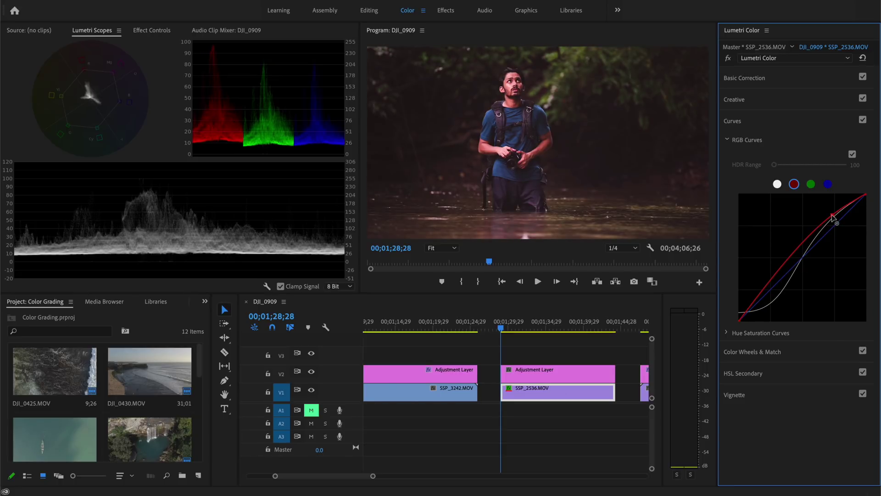
{"action": "left_click", "coordinate": [833, 217], "text": "ctrl"}
- Try raising the highlights and lowering the midtones of SSP_2536.MOV's green curve, removing each point after the trial
{"action": "left_click", "coordinate": [811, 185]}
{"action": "left_click_drag", "start_coordinate": [835, 223], "coordinate": [832, 217]}
{"action": "left_click", "coordinate": [831, 217], "text": "ctrl"}
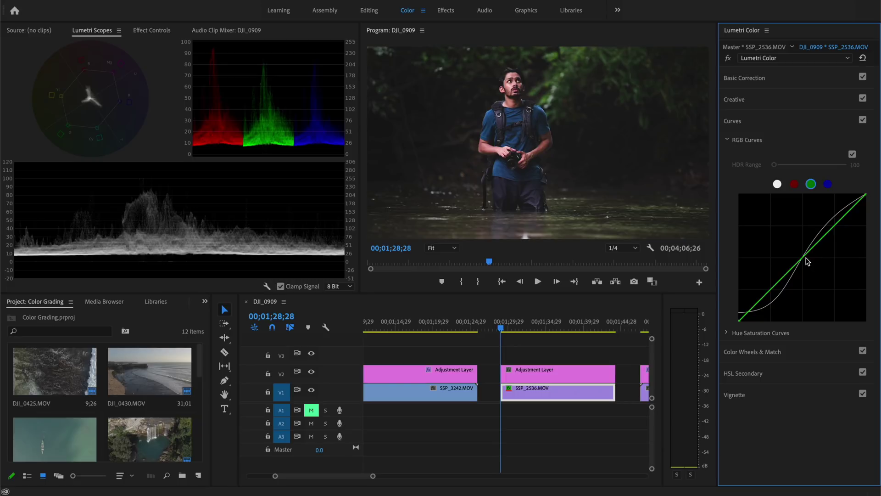
{"action": "mouse_move", "coordinate": [804, 259]}
{"action": "left_mouse_down"}
{"action": "mouse_move", "coordinate": [810, 268]}
{"action": "mouse_move", "coordinate": [807, 261]}
{"action": "left_mouse_up"}
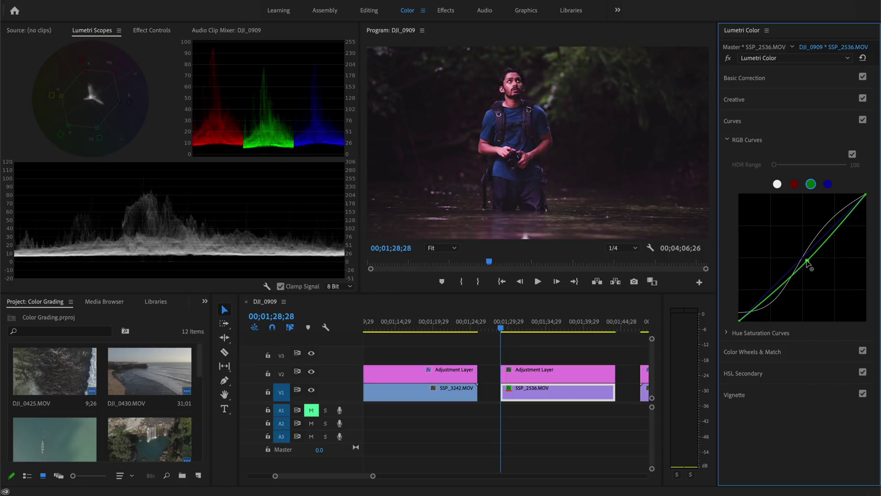
{"action": "left_click", "coordinate": [808, 261], "text": "ctrl"}
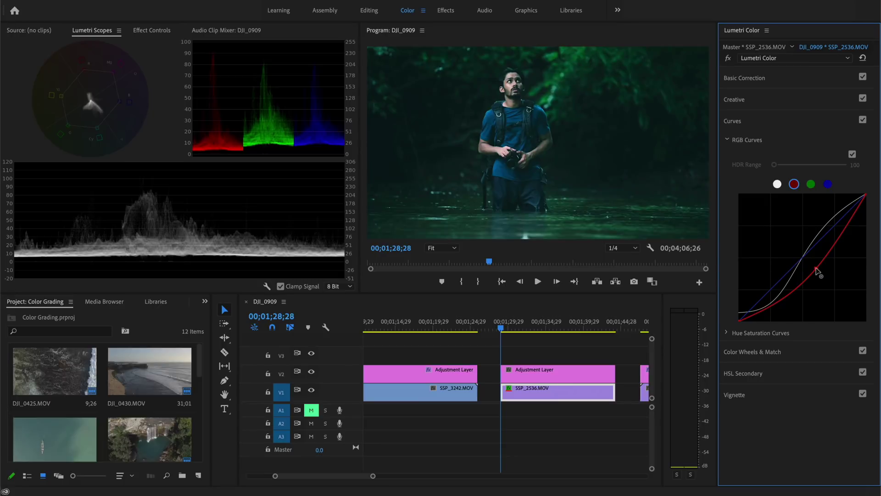
- Reset the lowered red curve, try lowering the green midtones, and remove the midtone points from both curves
{"action": "double_click", "coordinate": [818, 273]}
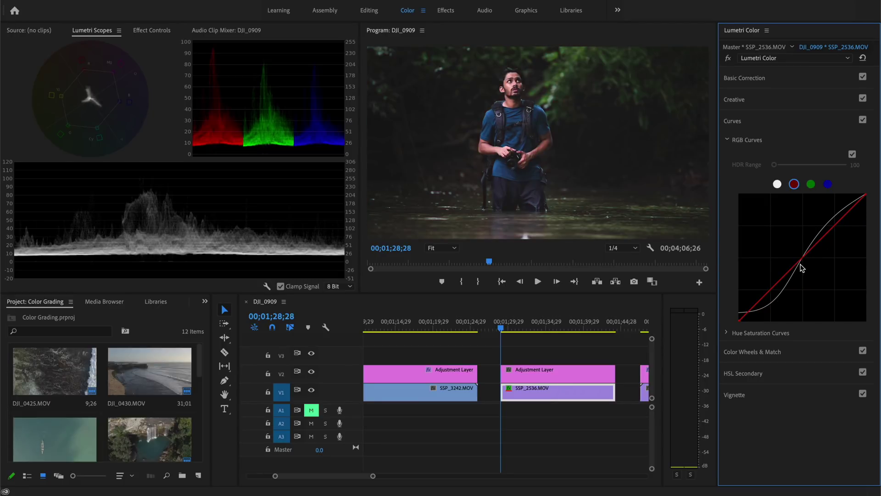
{"action": "left_click", "coordinate": [810, 184]}
{"action": "left_click_drag", "start_coordinate": [807, 253], "coordinate": [808, 262]}
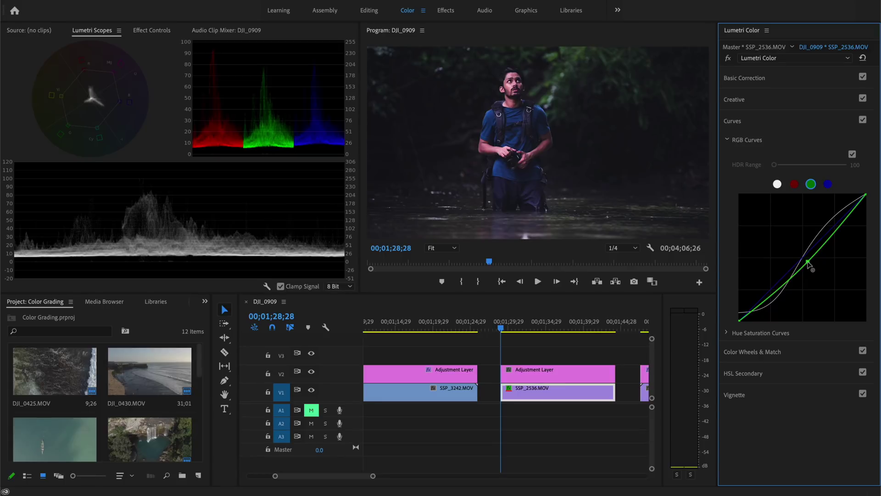
{"action": "left_click", "coordinate": [808, 263], "text": "ctrl"}
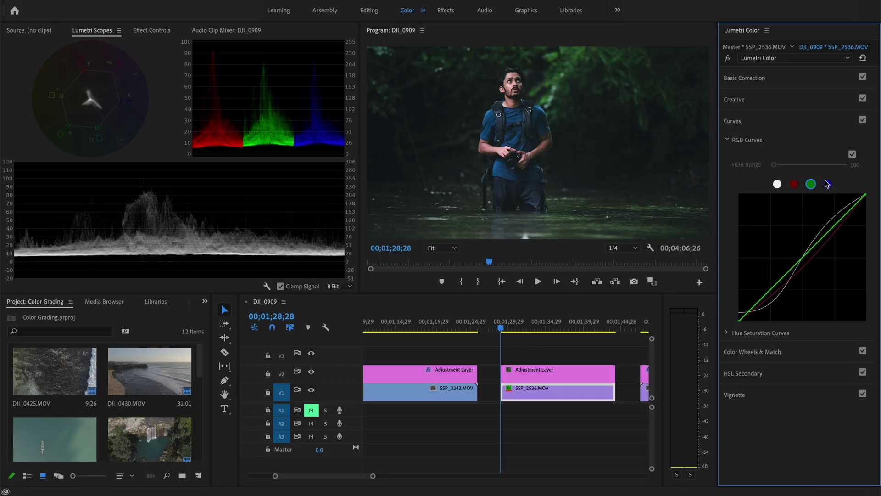
{"action": "left_click", "coordinate": [794, 184]}
{"action": "left_click", "coordinate": [807, 266], "text": "ctrl"}
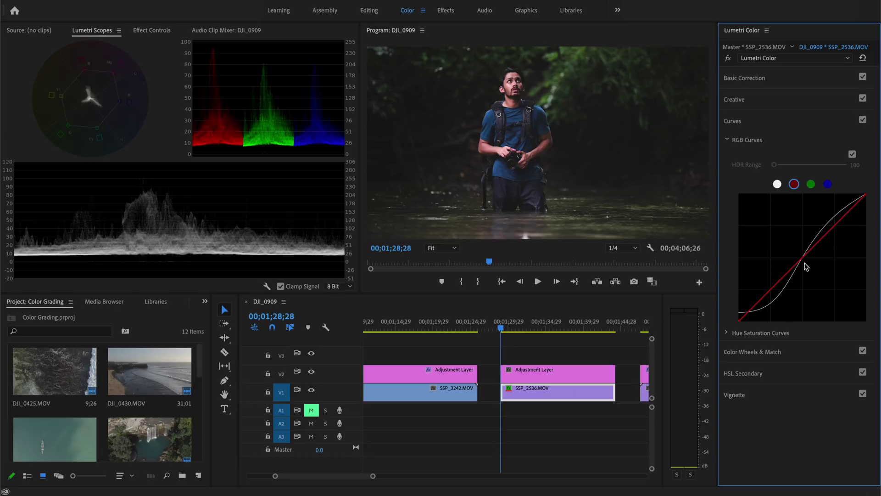
- Try lowering the highlights of SSP_2536.MOV's red curve with a lifted shadow point, and reset the curves
{"action": "left_click_drag", "start_coordinate": [838, 225], "coordinate": [840, 234]}
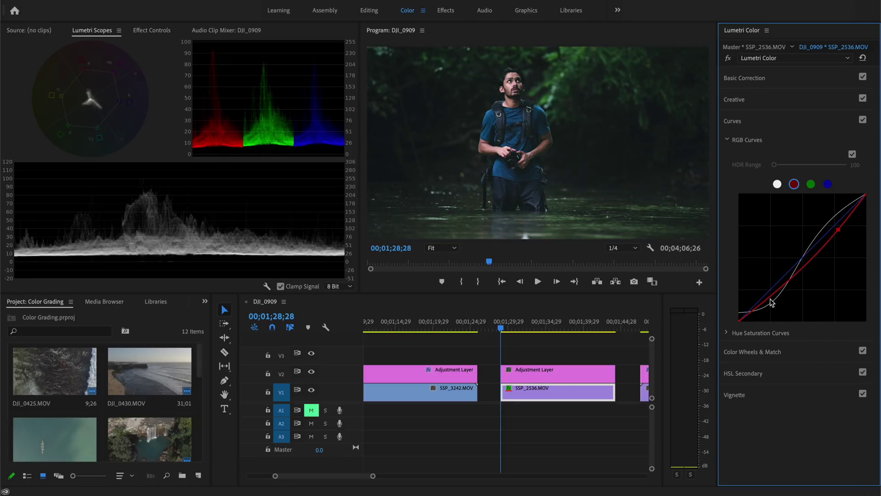
{"action": "left_click_drag", "start_coordinate": [770, 299], "coordinate": [769, 294]}
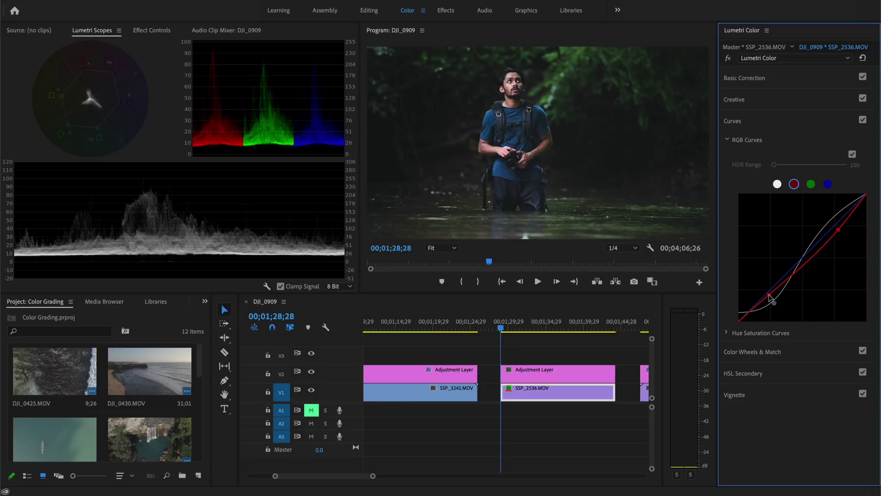
{"action": "double_click", "coordinate": [833, 232]}
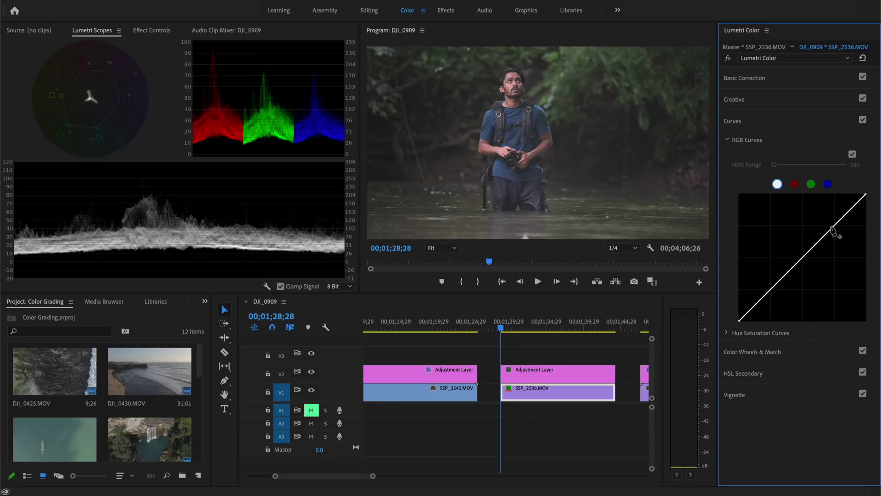
- Shape SSP_2536.MOV's master curve into an S, add extra points along it, and move the white endpoint inward
{"action": "left_click_drag", "start_coordinate": [833, 228], "coordinate": [831, 225]}
{"action": "left_click_drag", "start_coordinate": [773, 295], "coordinate": [778, 299]}
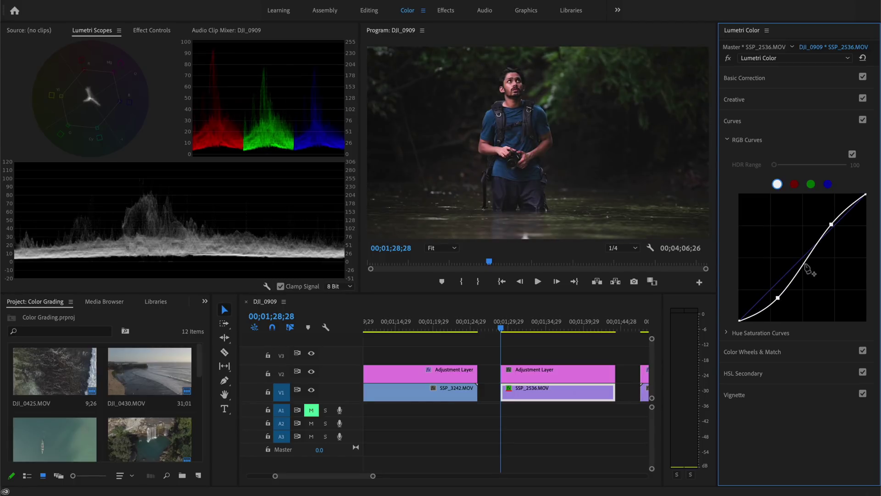
{"action": "left_click_drag", "start_coordinate": [803, 266], "coordinate": [789, 280]}
{"action": "left_click", "coordinate": [846, 207]}
{"action": "left_click", "coordinate": [820, 245]}
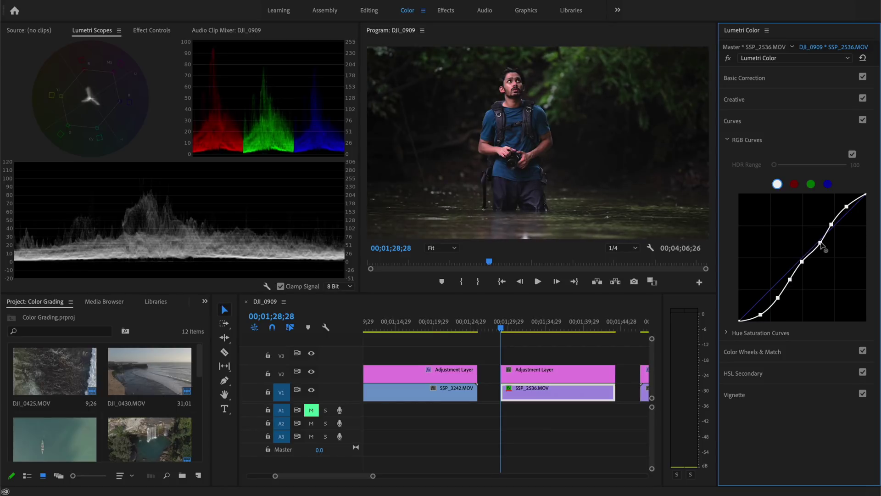
{"action": "left_click_drag", "start_coordinate": [865, 194], "coordinate": [856, 193]}
- Try desaturating and boosting the blue of the man's shirt with the Hue vs Sat curve, and remove the points
{"action": "left_click", "coordinate": [726, 332]}
{"action": "scroll", "coordinate": [799, 275], "scroll_direction": "down", "scroll_amount": 5}
{"action": "left_click", "coordinate": [798, 143]}
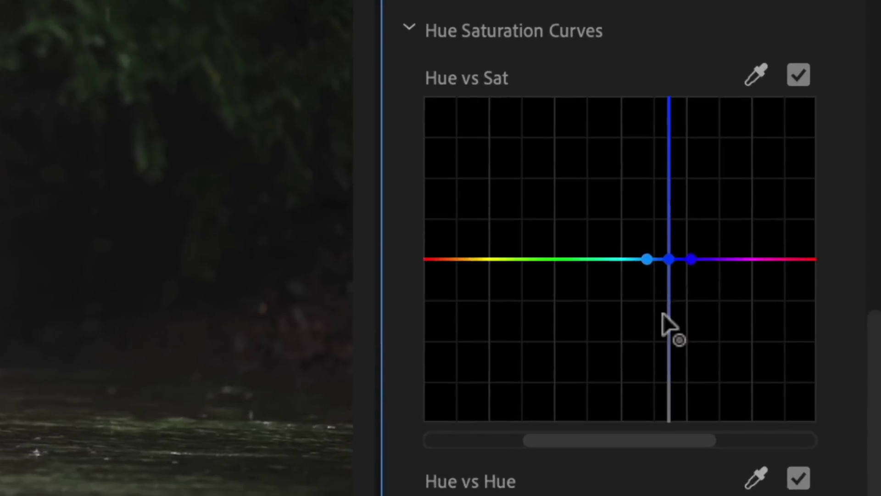
{"action": "left_click_drag", "start_coordinate": [663, 314], "coordinate": [669, 413]}
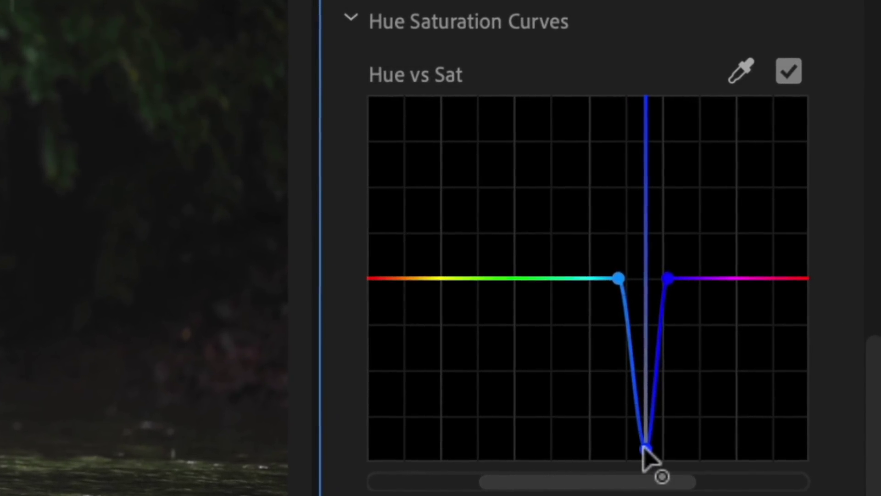
{"action": "left_click_drag", "start_coordinate": [644, 448], "coordinate": [642, 119]}
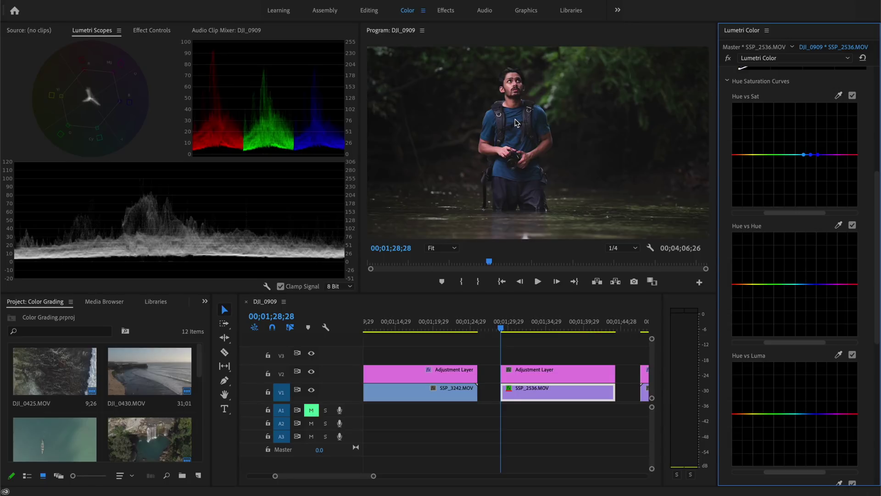
{"action": "left_click_drag", "start_coordinate": [806, 157], "coordinate": [810, 108]}
{"action": "double_click", "coordinate": [811, 112]}
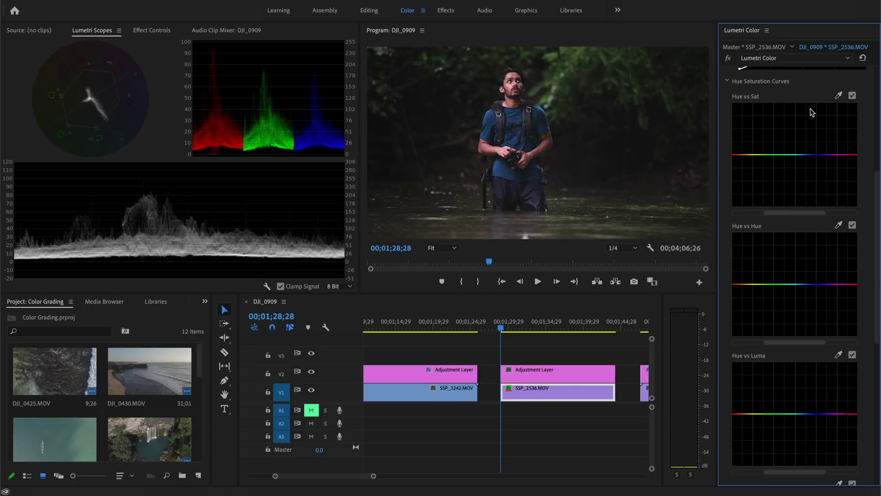
- Try shifting the man's blue shirt to green with the Hue vs Hue curve, and reset that curve
{"action": "left_click", "coordinate": [810, 154]}
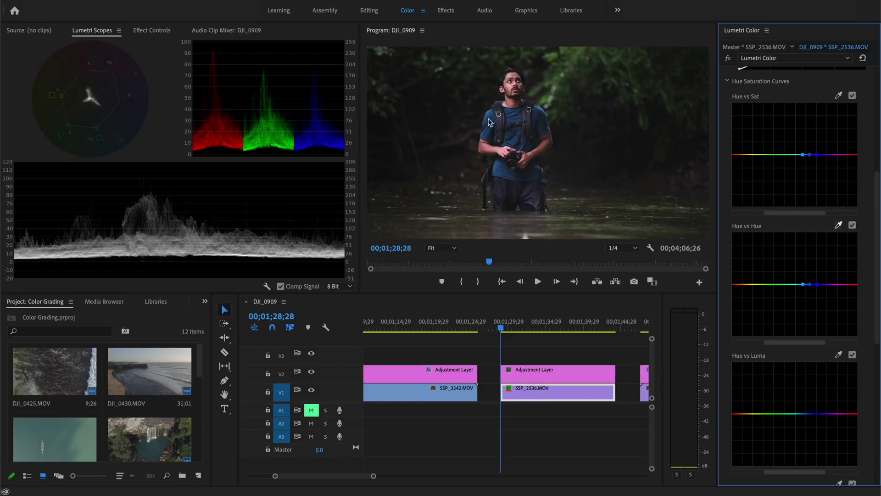
{"action": "left_click_drag", "start_coordinate": [811, 286], "coordinate": [809, 249]}
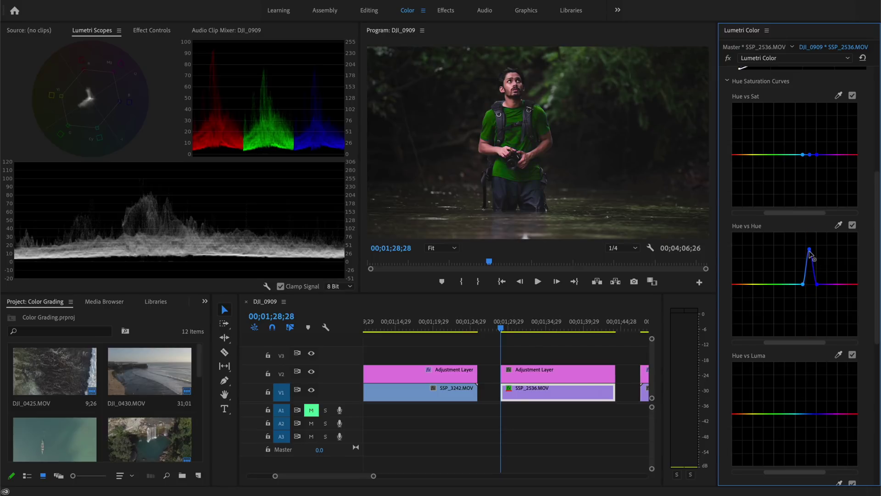
{"action": "double_click", "coordinate": [809, 252]}
- Try raising the brightness of the shirt's blue with the Hue vs Luma curve, and reset that curve
{"action": "scroll", "coordinate": [808, 348], "scroll_direction": "down", "scroll_amount": 4}
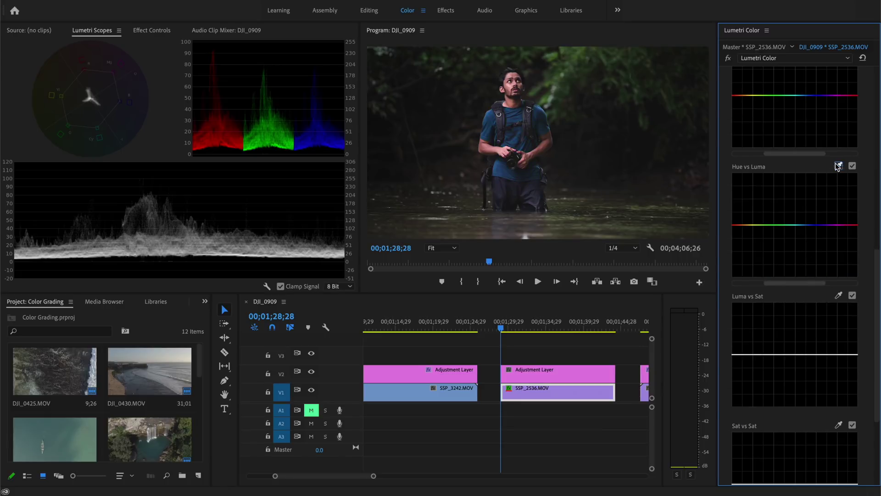
{"action": "left_click_drag", "start_coordinate": [810, 225], "coordinate": [812, 189]}
{"action": "double_click", "coordinate": [812, 189]}
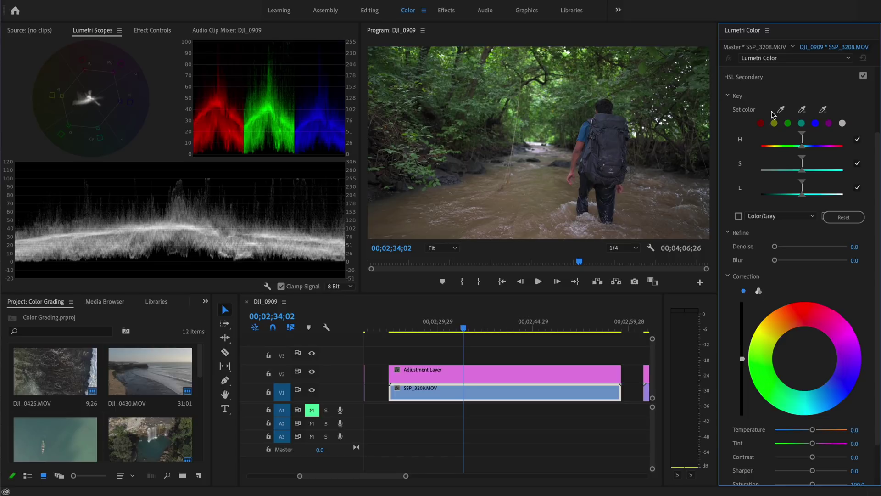
- Sample the green foliage of SSP_3208.MOV as the HSL Secondary key colour, and preview the selection with the Color/Gray mask
{"action": "left_click", "coordinate": [781, 109]}
{"action": "left_click", "coordinate": [500, 82]}
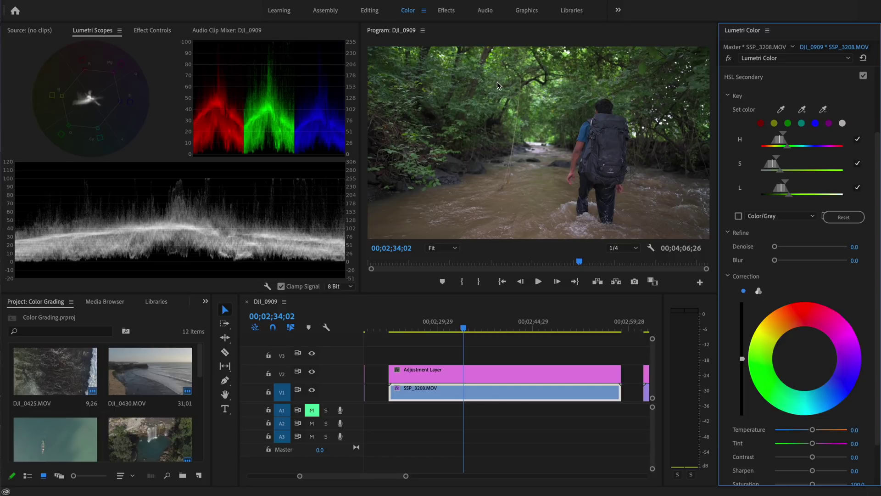
{"action": "left_click", "coordinate": [738, 216]}
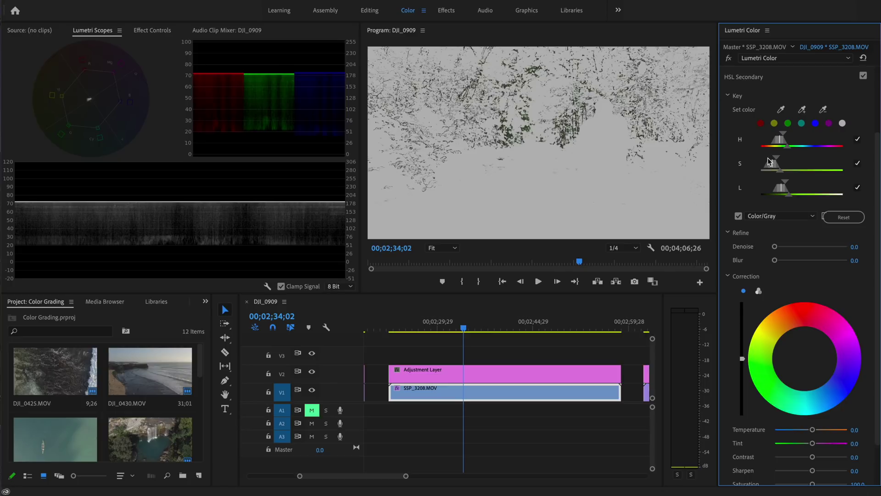
{"action": "left_click", "coordinate": [737, 216]}
{"action": "left_click", "coordinate": [737, 217]}
- Try widening the hue falloff of the foliage key, restore the narrow range, and hide the mask
{"action": "left_click_drag", "start_coordinate": [788, 146], "coordinate": [800, 148]}
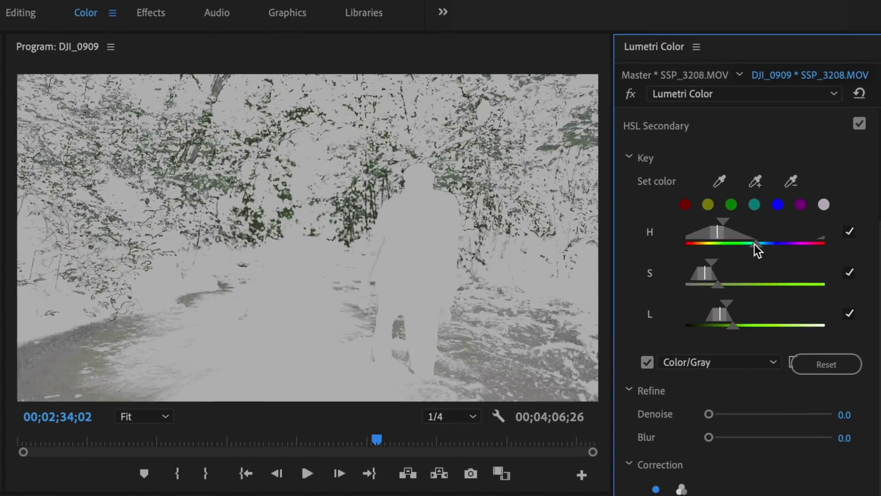
{"action": "left_click_drag", "start_coordinate": [754, 244], "coordinate": [754, 244]}
{"action": "left_click_drag", "start_coordinate": [751, 244], "coordinate": [731, 244]}
{"action": "left_click", "coordinate": [647, 362]}
- Add more foliage greens to SSP_3208.MOV's key, adjust the upper hue falloff with the mask shown, and hide the mask
{"action": "left_click", "coordinate": [755, 182]}
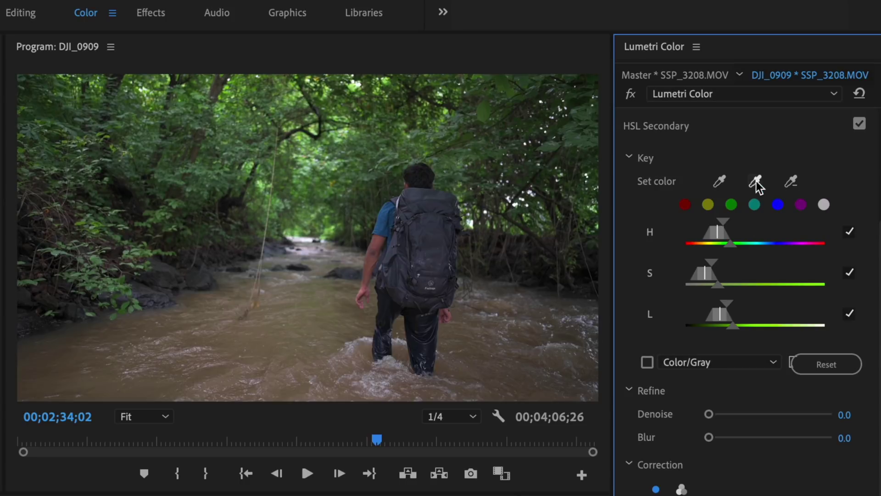
{"action": "left_click", "coordinate": [461, 120]}
{"action": "left_click", "coordinate": [647, 362]}
{"action": "left_click", "coordinate": [800, 204]}
{"action": "left_click", "coordinate": [754, 182]}
{"action": "left_click", "coordinate": [302, 137]}
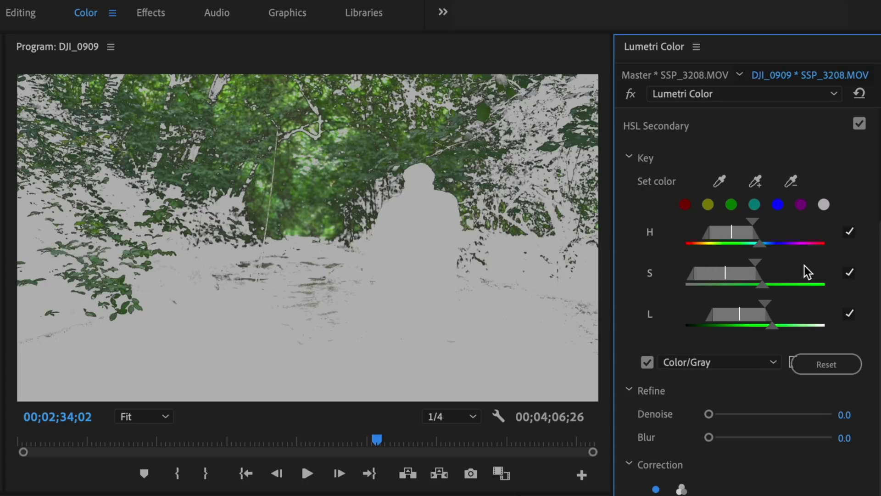
{"action": "mouse_move", "coordinate": [764, 245]}
{"action": "left_mouse_down"}
{"action": "mouse_move", "coordinate": [773, 246]}
{"action": "mouse_move", "coordinate": [759, 245]}
{"action": "left_mouse_up"}
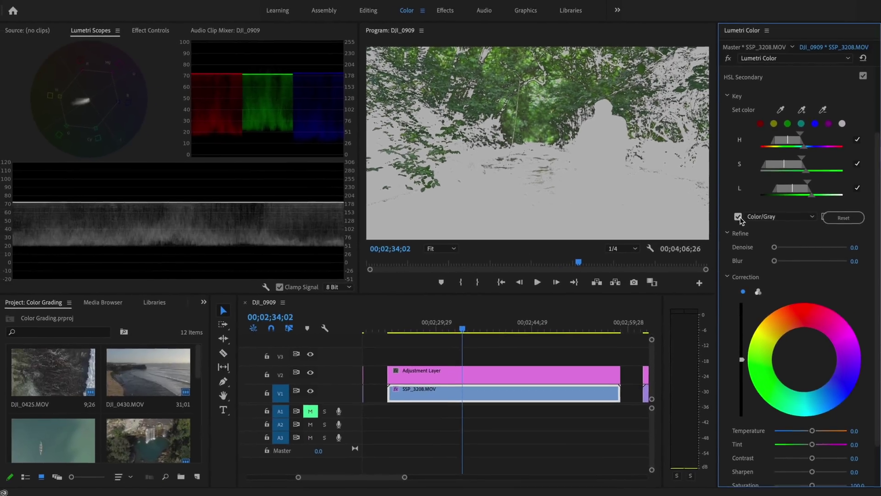
{"action": "left_click", "coordinate": [647, 362]}
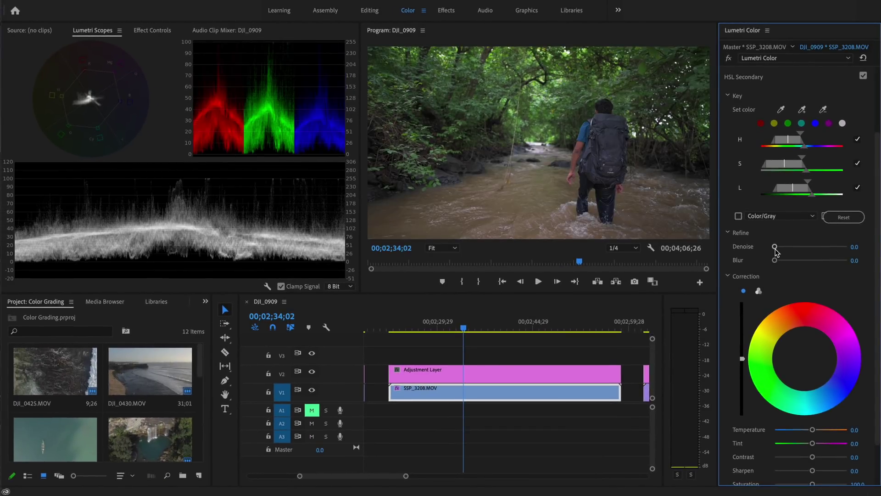
- Refine SSP_3208.MOV's foliage key with Denoise 16.5 and Blur 5.6, and check it with the Color/Gray mask on and off
{"action": "mouse_move", "coordinate": [774, 260]}
{"action": "left_mouse_down"}
{"action": "mouse_move", "coordinate": [783, 259]}
{"action": "mouse_move", "coordinate": [782, 246]}
{"action": "mouse_move", "coordinate": [788, 260]}
{"action": "left_mouse_up"}
{"action": "left_click", "coordinate": [739, 216]}
{"action": "left_click", "coordinate": [738, 215]}
{"action": "left_click", "coordinate": [739, 216]}
{"action": "left_click", "coordinate": [739, 216]}
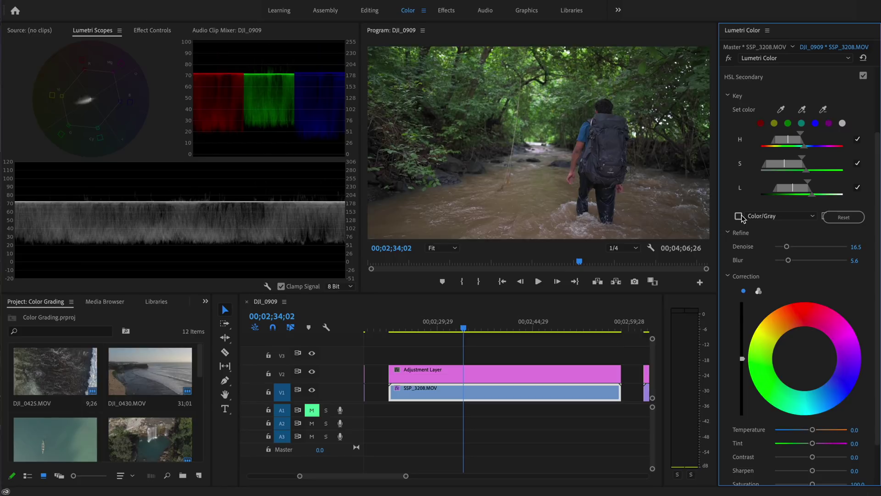
- Try the Contrast and Sharpen corrections on SSP_3208.MOV's keyed foliage, reset both, and adjust its Saturation
{"action": "scroll", "coordinate": [807, 367], "scroll_direction": "down", "scroll_amount": 2}
{"action": "left_click_drag", "start_coordinate": [814, 404], "coordinate": [754, 432]}
{"action": "double_click", "coordinate": [817, 404]}
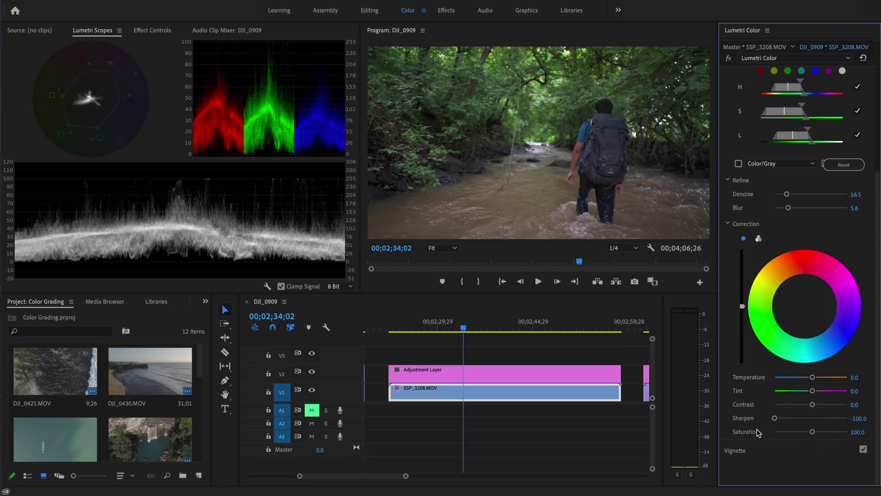
{"action": "double_click", "coordinate": [775, 419]}
{"action": "left_click_drag", "start_coordinate": [812, 432], "coordinate": [804, 309]}
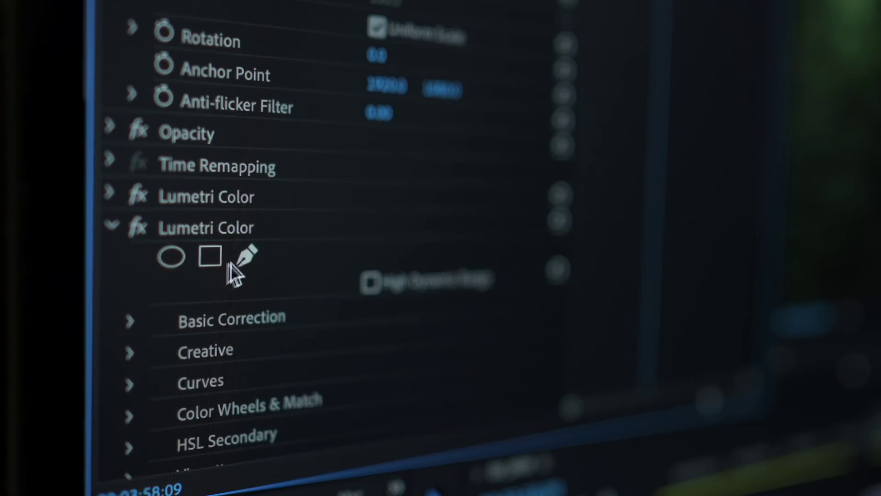
- Try a rectangle mask on the second Lumetri Color effect, and shape an ellipse mask around the man's face
{"action": "left_click", "coordinate": [219, 263]}
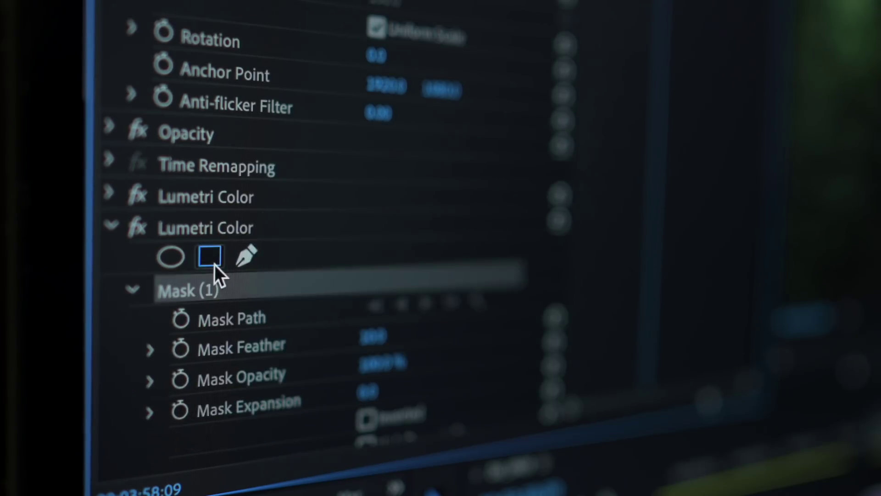
{"action": "left_click", "coordinate": [214, 264]}
{"action": "left_click", "coordinate": [171, 265]}
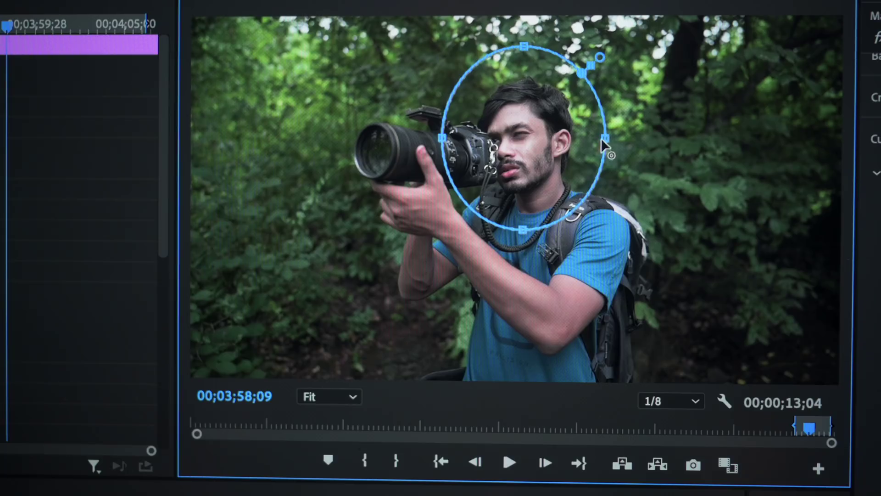
{"action": "left_click_drag", "start_coordinate": [600, 142], "coordinate": [542, 138]}
{"action": "left_click_drag", "start_coordinate": [523, 46], "coordinate": [523, 74]}
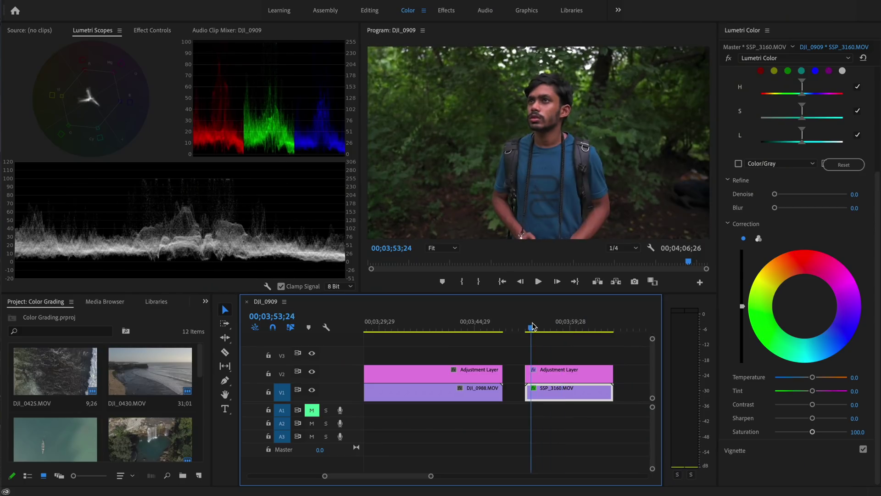
- Switch to the Editing workspace and apply another Lumetri Color effect to the adjustment layer above SSP_3160.MOV
{"action": "left_click_drag", "start_coordinate": [534, 327], "coordinate": [564, 331]}
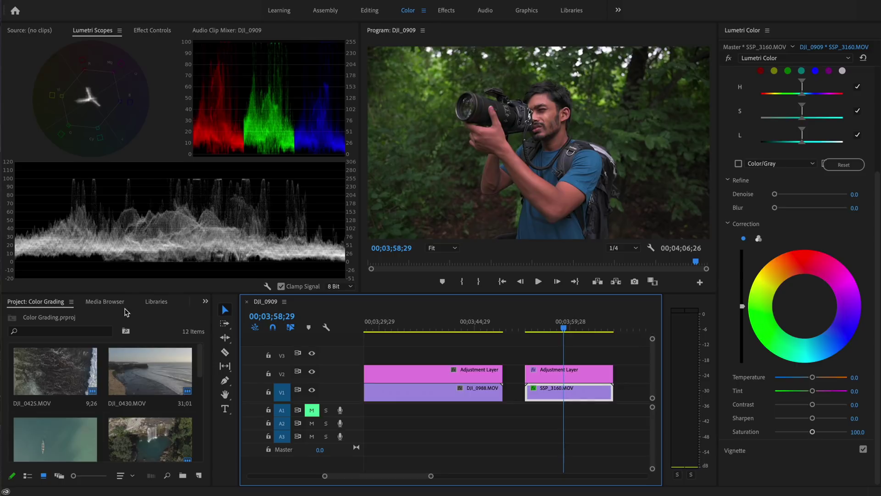
{"action": "left_click", "coordinate": [370, 10]}
{"action": "key", "text": "shift+7"}
{"action": "type", "text": "lumetri color"}
{"action": "left_click_drag", "start_coordinate": [65, 395], "coordinate": [617, 376]}
- Draw a closed freeform mask around the man's head on the second Lumetri Color effect, and adjust its points
{"action": "left_click", "coordinate": [58, 175]}
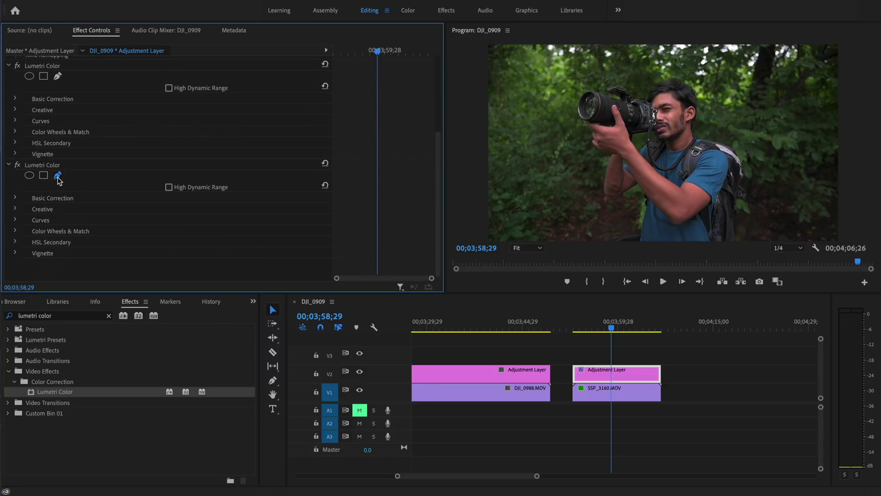
{"action": "left_click", "coordinate": [659, 79]}
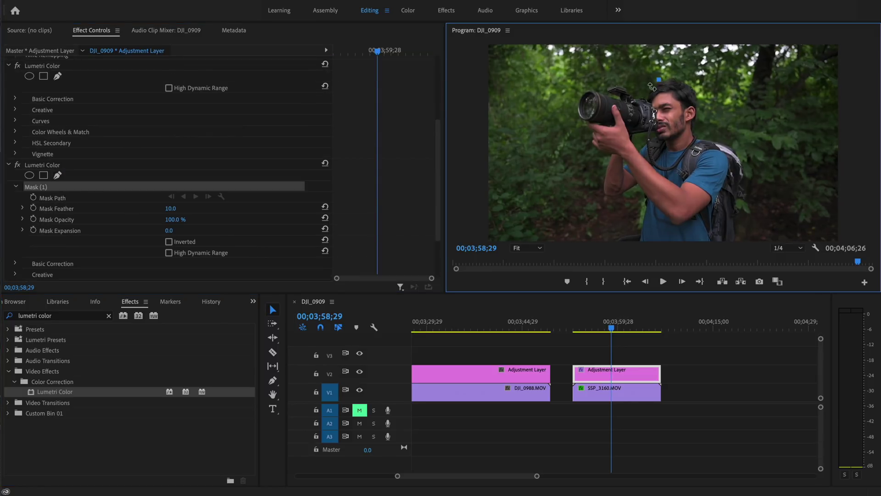
{"action": "left_click", "coordinate": [646, 98]}
{"action": "left_click_drag", "start_coordinate": [654, 133], "coordinate": [664, 138]}
{"action": "left_click", "coordinate": [690, 137]}
{"action": "left_click", "coordinate": [698, 114]}
{"action": "left_click", "coordinate": [693, 81]}
{"action": "left_click", "coordinate": [659, 80]}
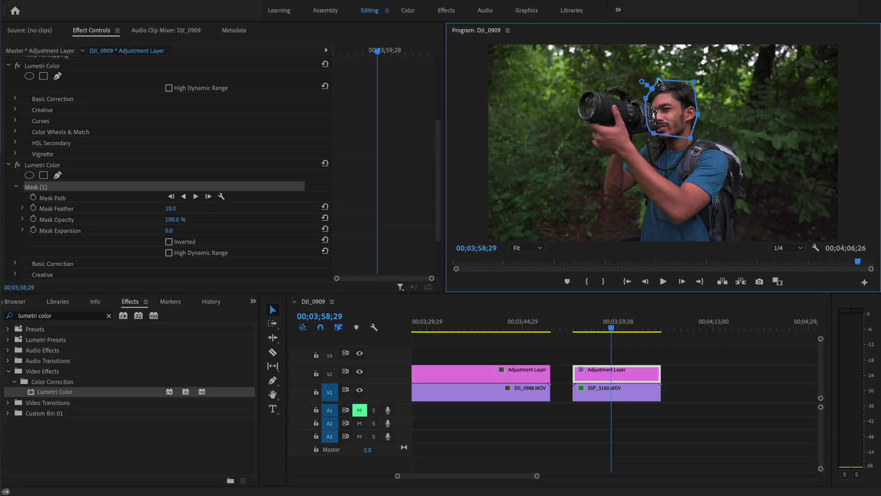
{"action": "left_click", "coordinate": [659, 81]}
{"action": "left_click", "coordinate": [620, 167]}
{"action": "left_click", "coordinate": [691, 82]}
{"action": "left_click", "coordinate": [701, 118]}
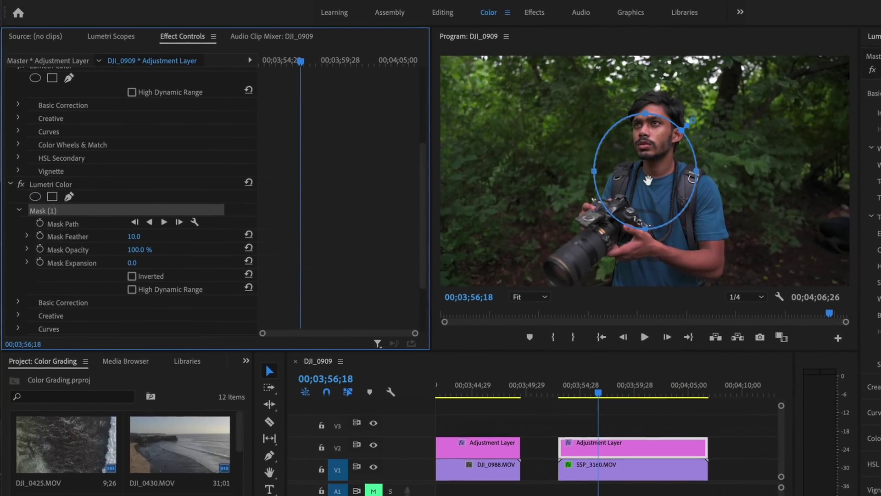
- Fit the second Lumetri Color's ellipse mask around the man's head and set Mask Feather to 20
{"action": "left_click_drag", "start_coordinate": [542, 138], "coordinate": [552, 102]}
{"action": "left_click_drag", "start_coordinate": [663, 123], "coordinate": [690, 129]}
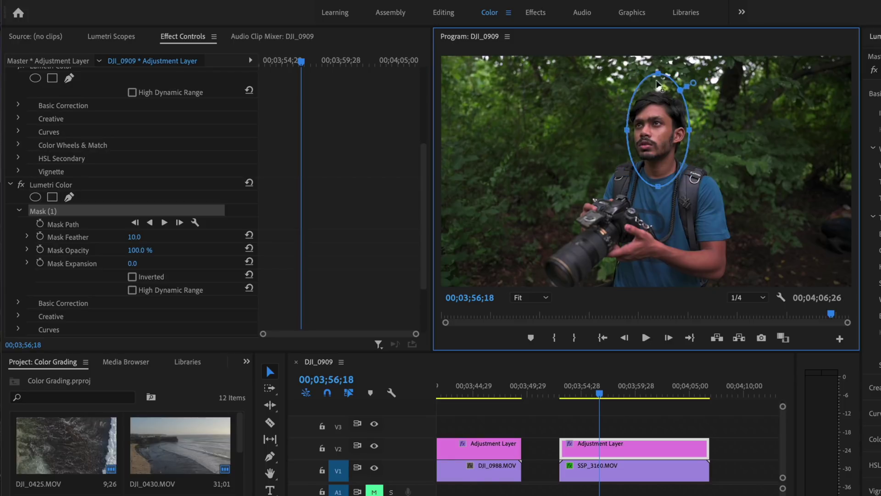
{"action": "left_click_drag", "start_coordinate": [657, 81], "coordinate": [658, 90]}
{"action": "left_click", "coordinate": [134, 238]}
{"action": "left_click_drag", "start_coordinate": [134, 238], "coordinate": [142, 238]}
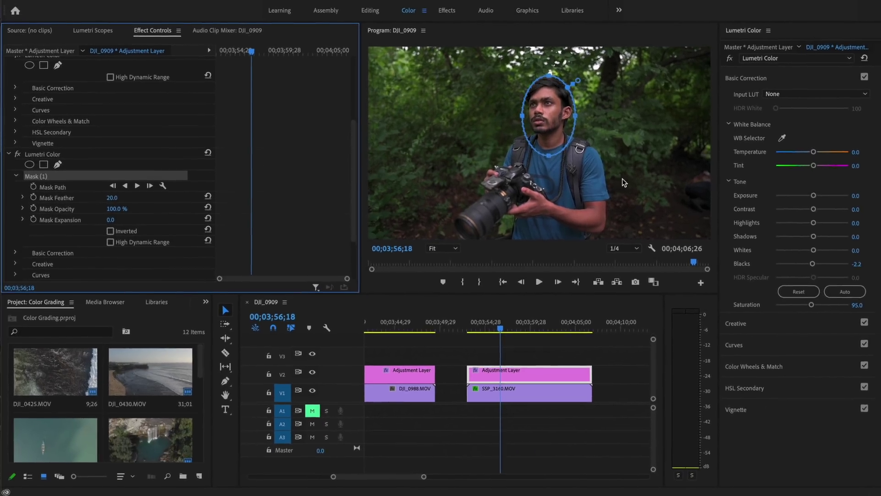
- Set Highlights to 22.3 and Saturation to 80.6 for the masked head, and invert the mask
{"action": "left_click_drag", "start_coordinate": [812, 223], "coordinate": [821, 223]}
{"action": "left_click_drag", "start_coordinate": [810, 304], "coordinate": [804, 305]}
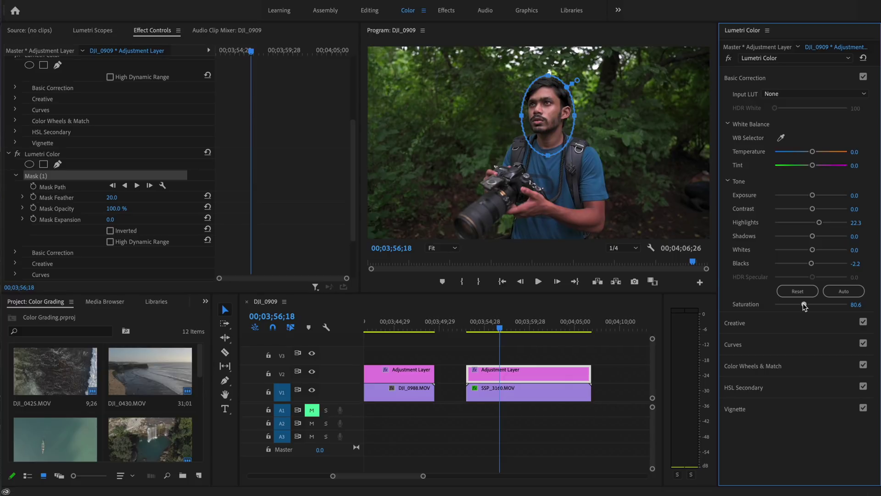
{"action": "left_click", "coordinate": [110, 231]}
{"action": "double_click", "coordinate": [830, 197]}
- Refit the inverted mask around the head at the start of SSP_3160.MOV, track it forward, and review the tracked path
{"action": "left_click_drag", "start_coordinate": [501, 330], "coordinate": [476, 330]}
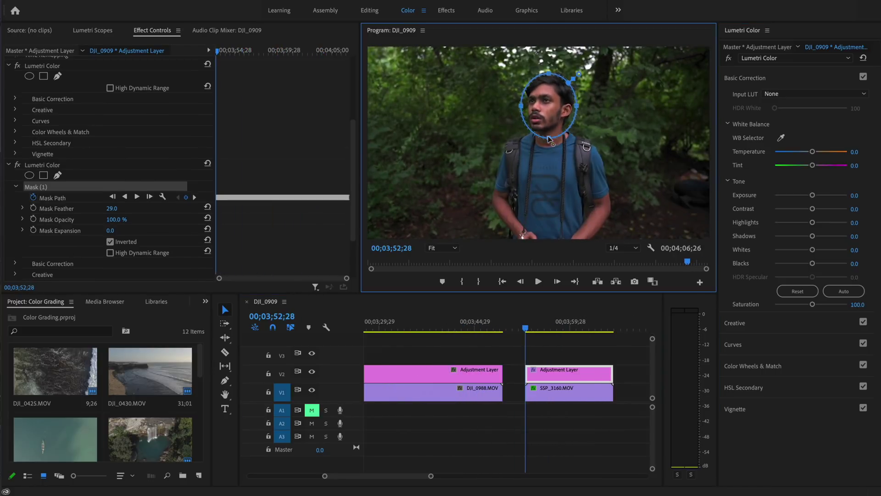
{"action": "left_click_drag", "start_coordinate": [577, 106], "coordinate": [575, 105]}
{"action": "left_click_drag", "start_coordinate": [548, 138], "coordinate": [549, 136]}
{"action": "left_click_drag", "start_coordinate": [521, 105], "coordinate": [540, 111]}
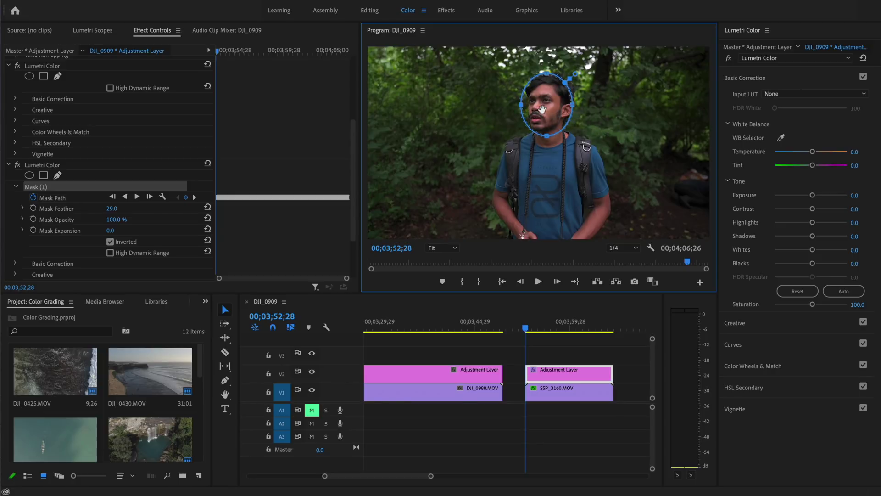
{"action": "left_click", "coordinate": [137, 197]}
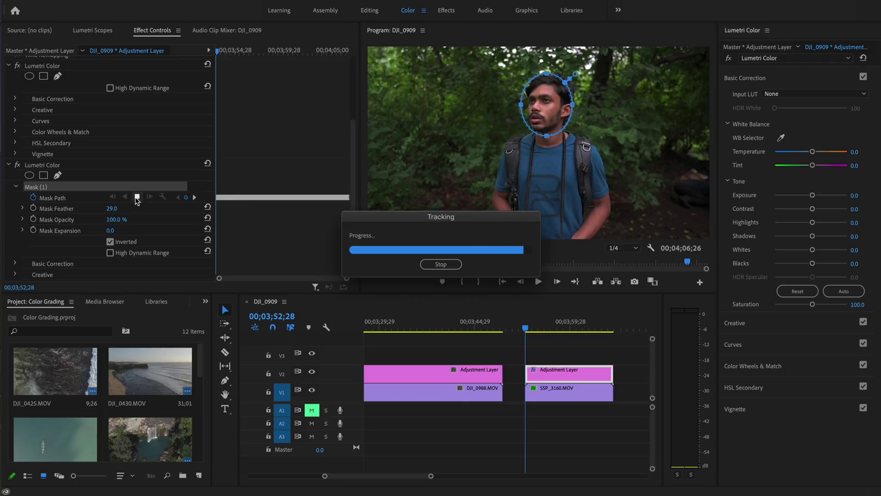
{"action": "left_click_drag", "start_coordinate": [613, 329], "coordinate": [552, 334]}
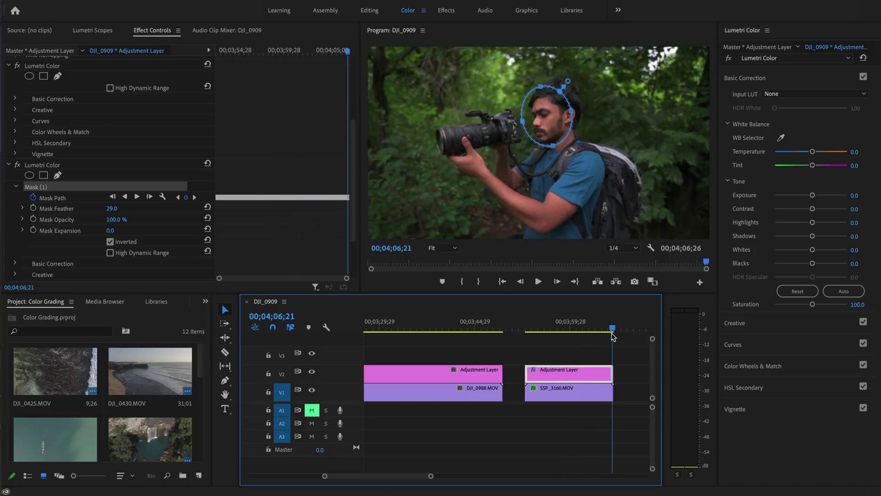
{"action": "left_click_drag", "start_coordinate": [603, 330], "coordinate": [560, 331]}
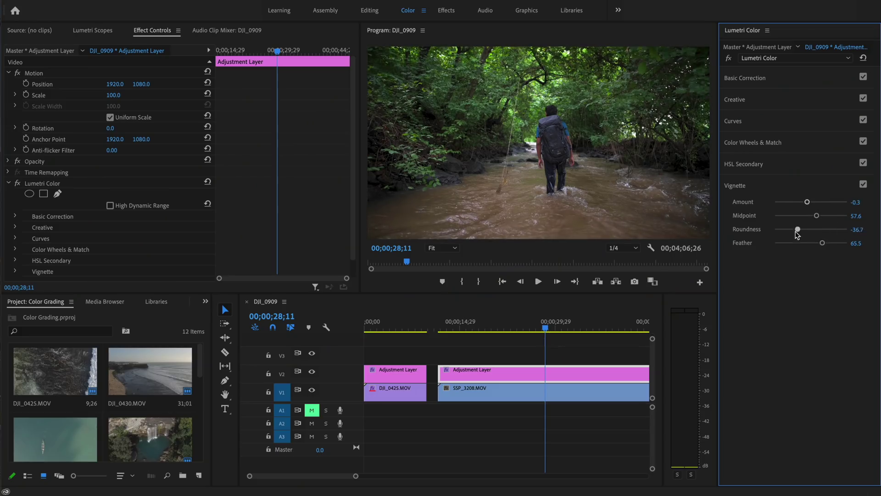
- Set the vignette of the adjustment layer above SSP_3208.MOV to Amount -0.1 and Roundness -13.7
{"action": "left_click_drag", "start_coordinate": [775, 204], "coordinate": [811, 205]}
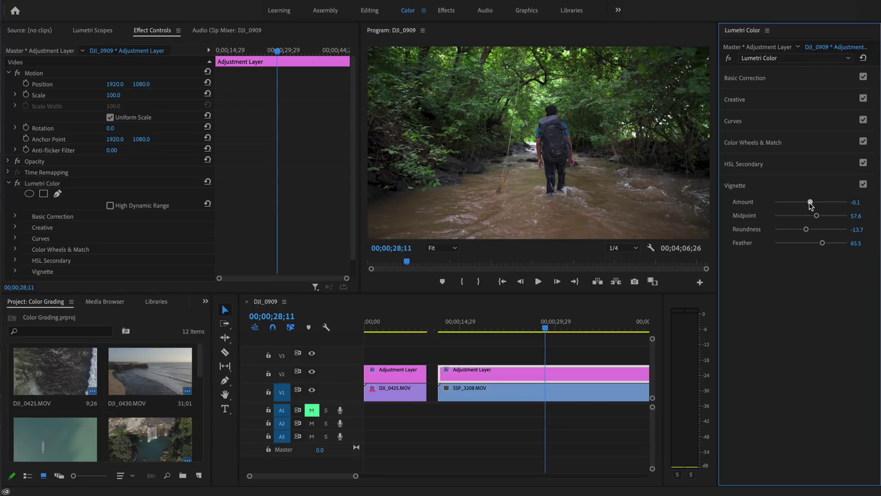